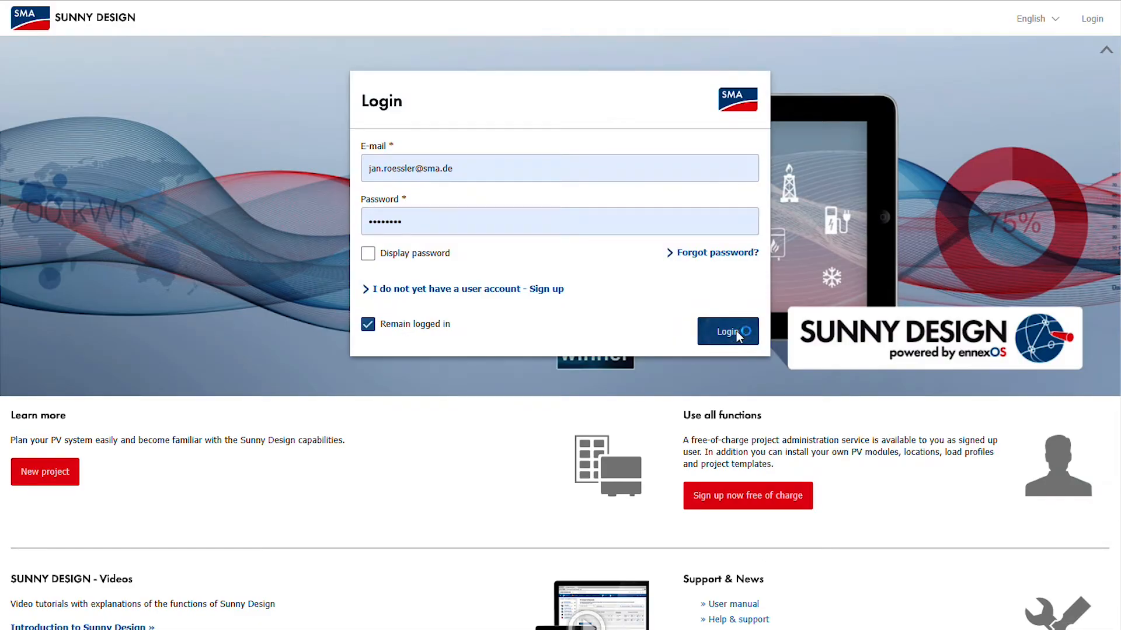
- Log in to the account with the prefilled credentials, keeping the session logged in
{"action": "left_click", "coordinate": [738, 337]}
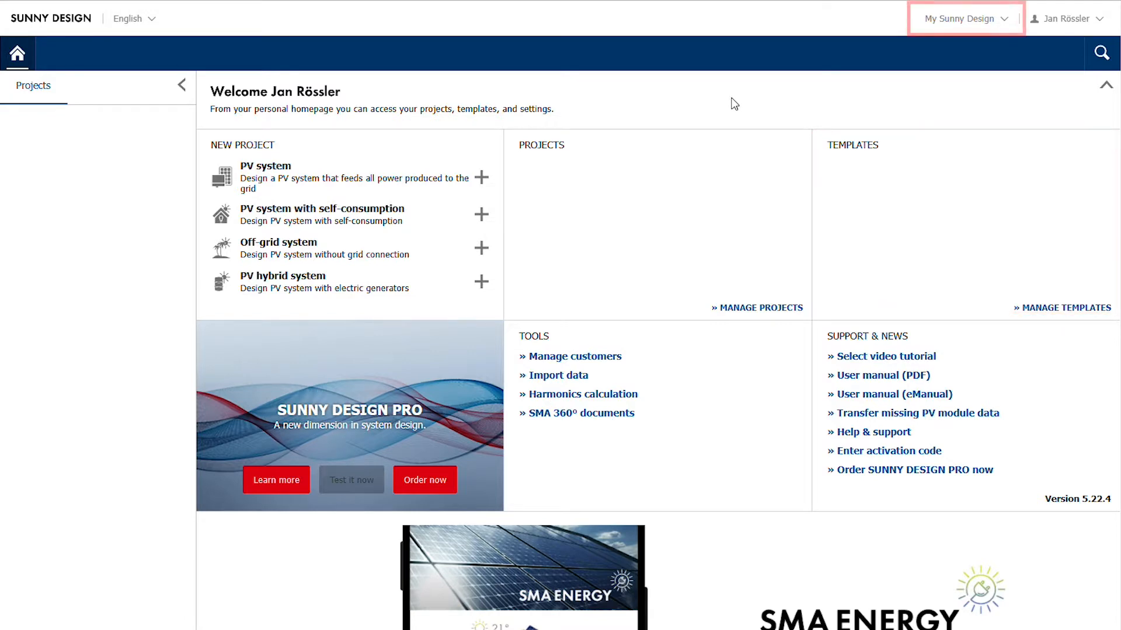
- Check the letterhead settings for the output documents, switching the logo option off and back on
{"action": "left_click", "coordinate": [961, 12]}
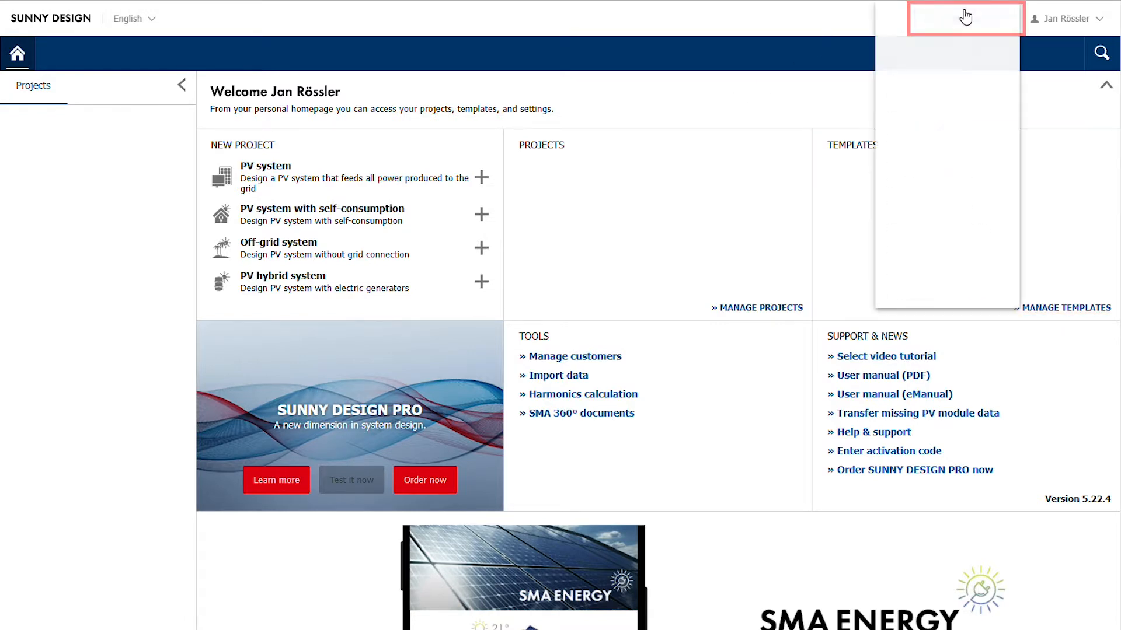
{"action": "left_click", "coordinate": [953, 45]}
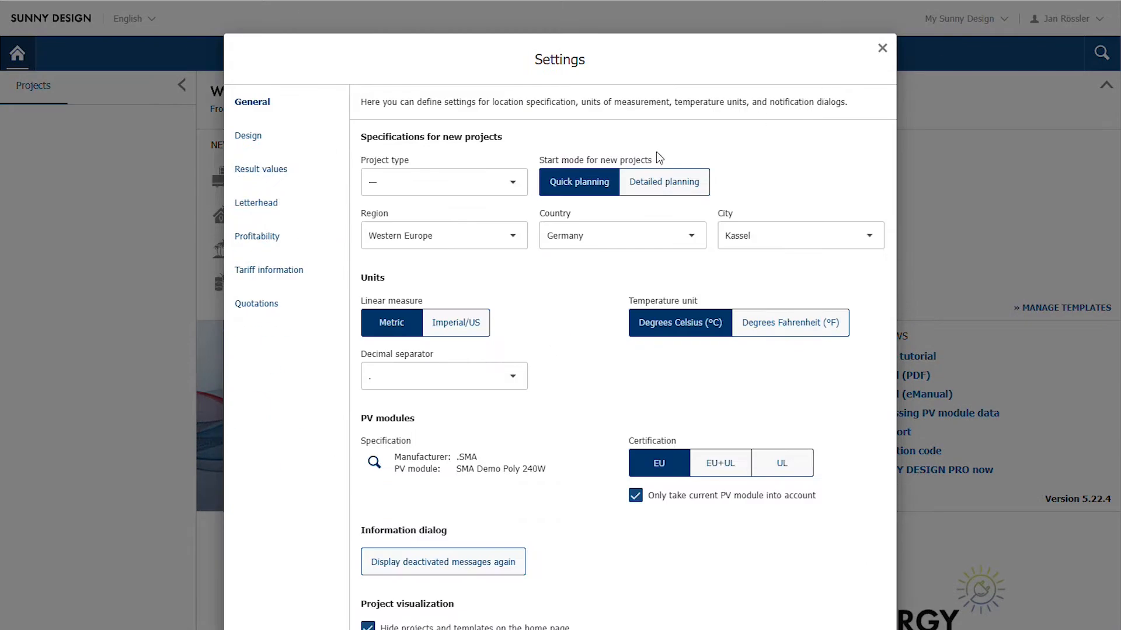
{"action": "left_click", "coordinate": [274, 204]}
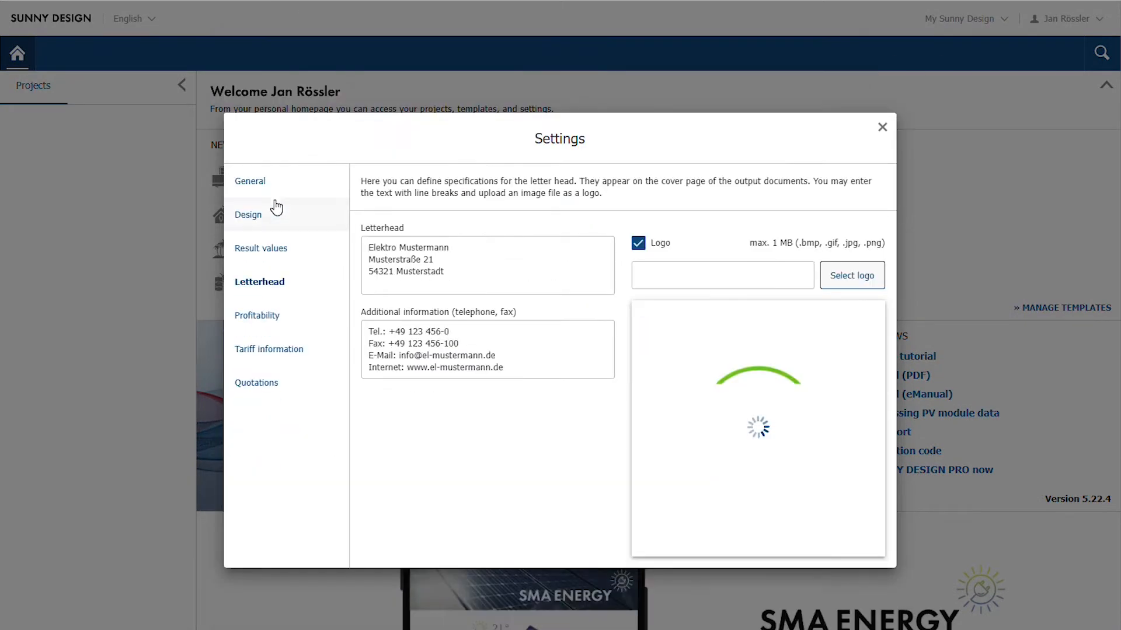
{"action": "left_click", "coordinate": [639, 244]}
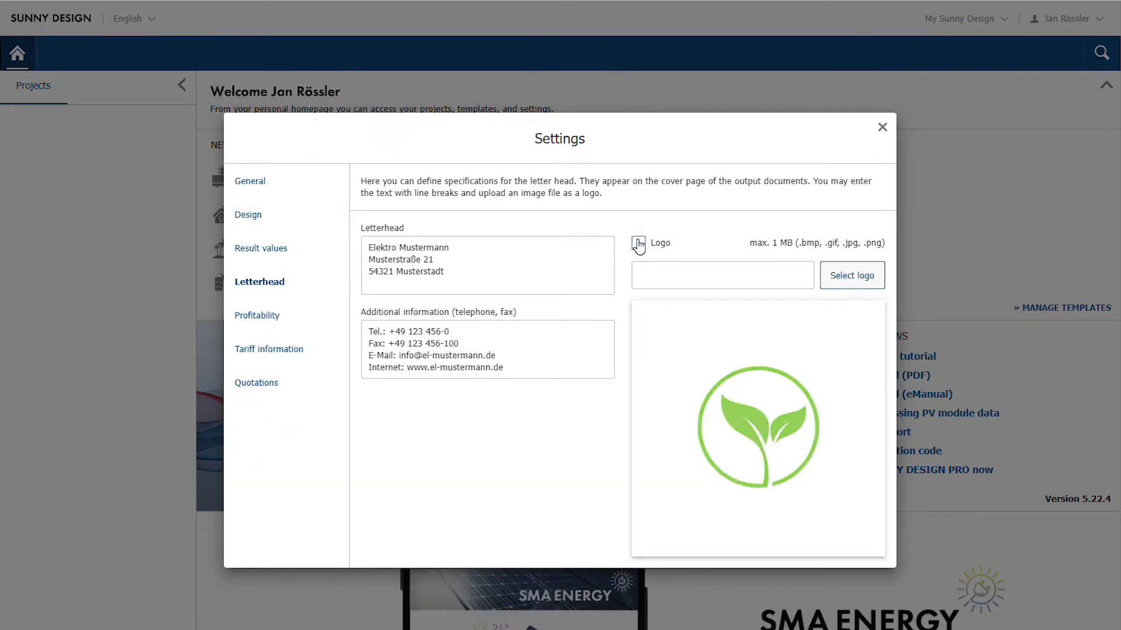
{"action": "left_click", "coordinate": [638, 244]}
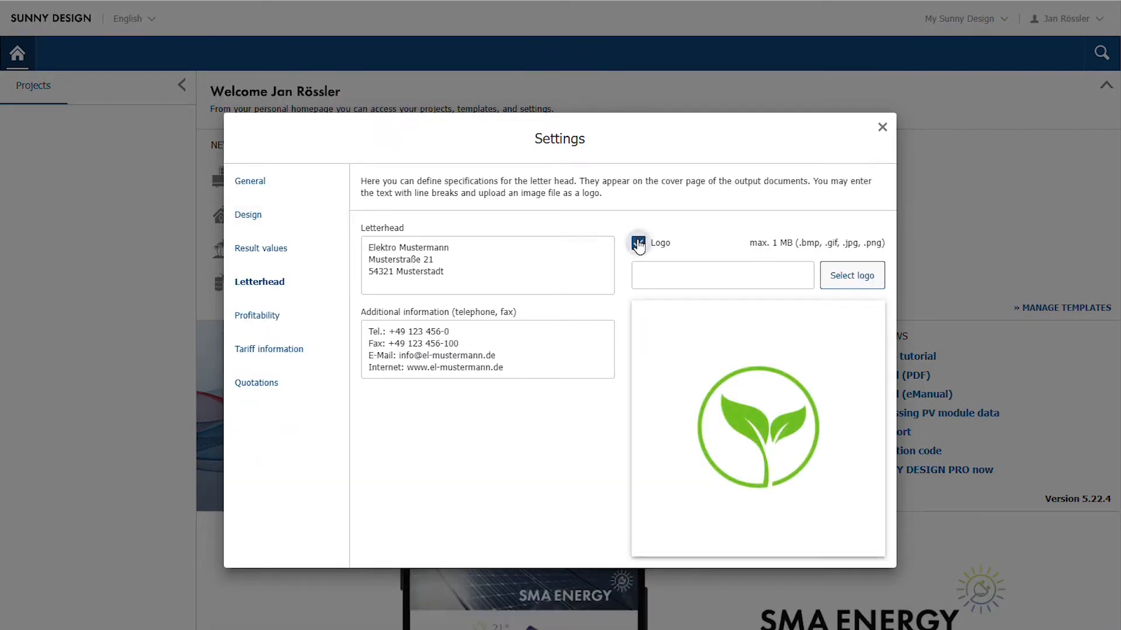
{"action": "left_click", "coordinate": [883, 128]}
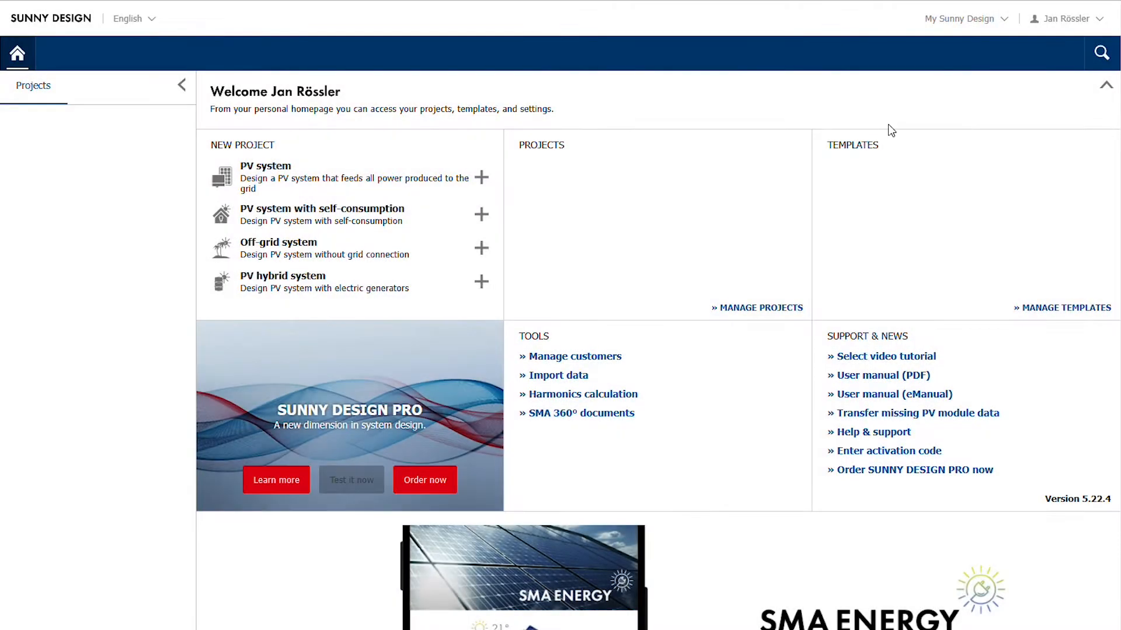
- Create a new PV system with self-consumption project and name it "my first project"
{"action": "left_click", "coordinate": [363, 217]}
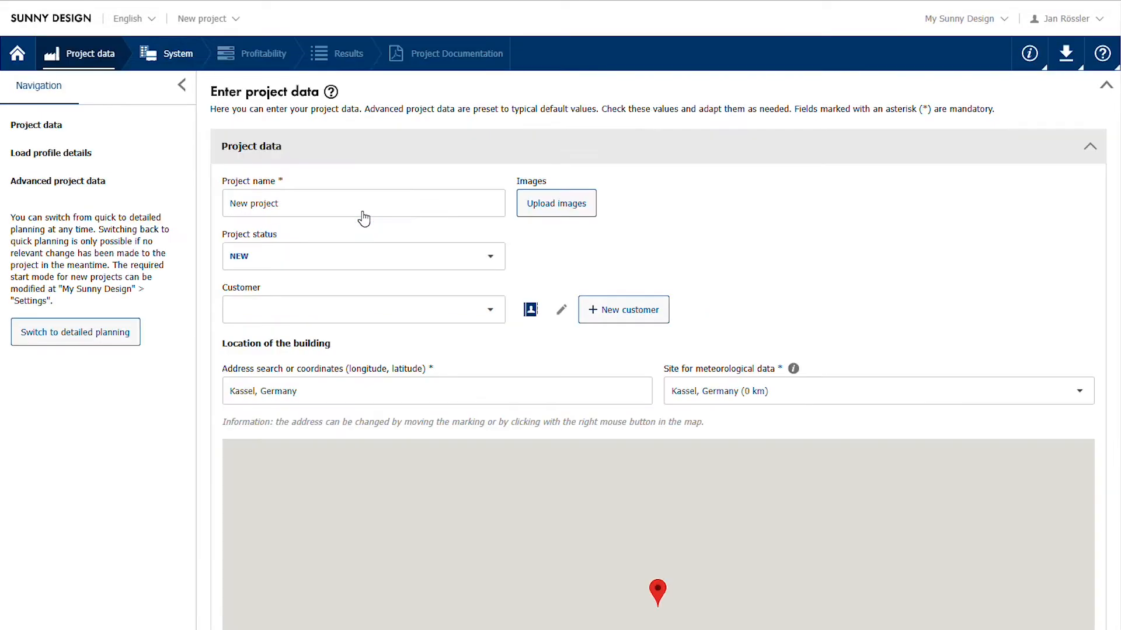
{"action": "left_click", "coordinate": [352, 205]}
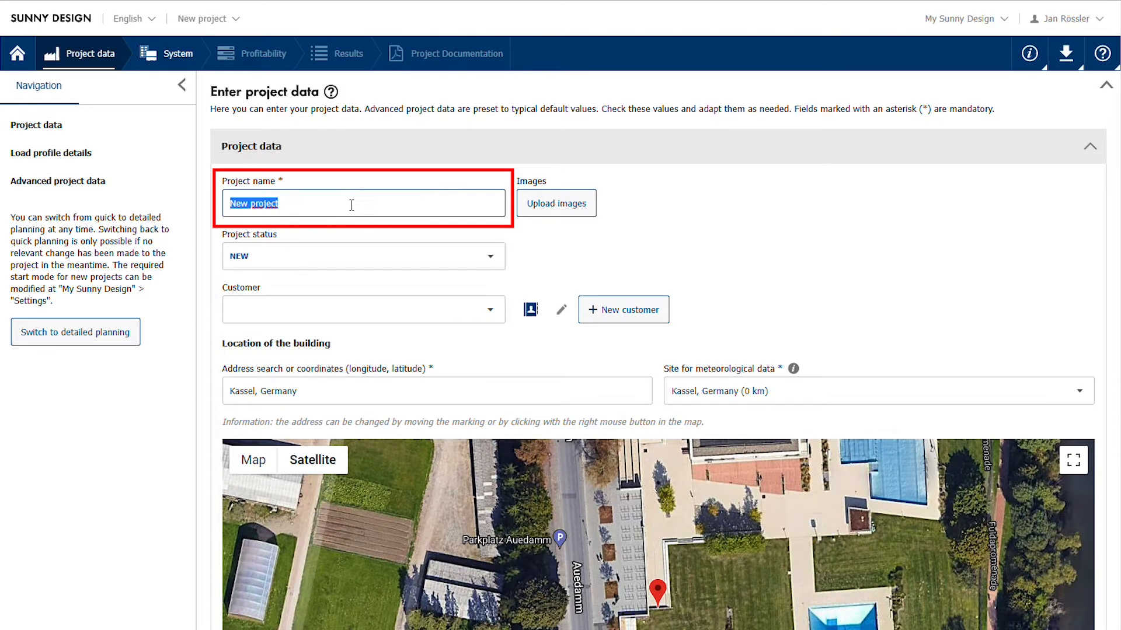
{"action": "type", "text": "my first"}
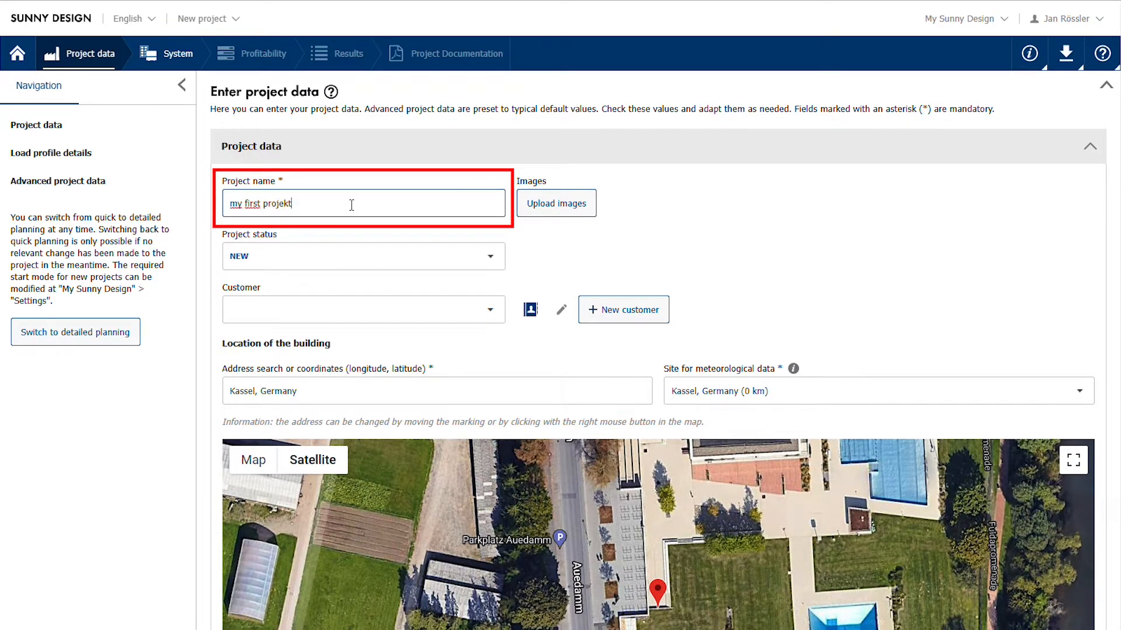
{"action": "type", "text": " project"}
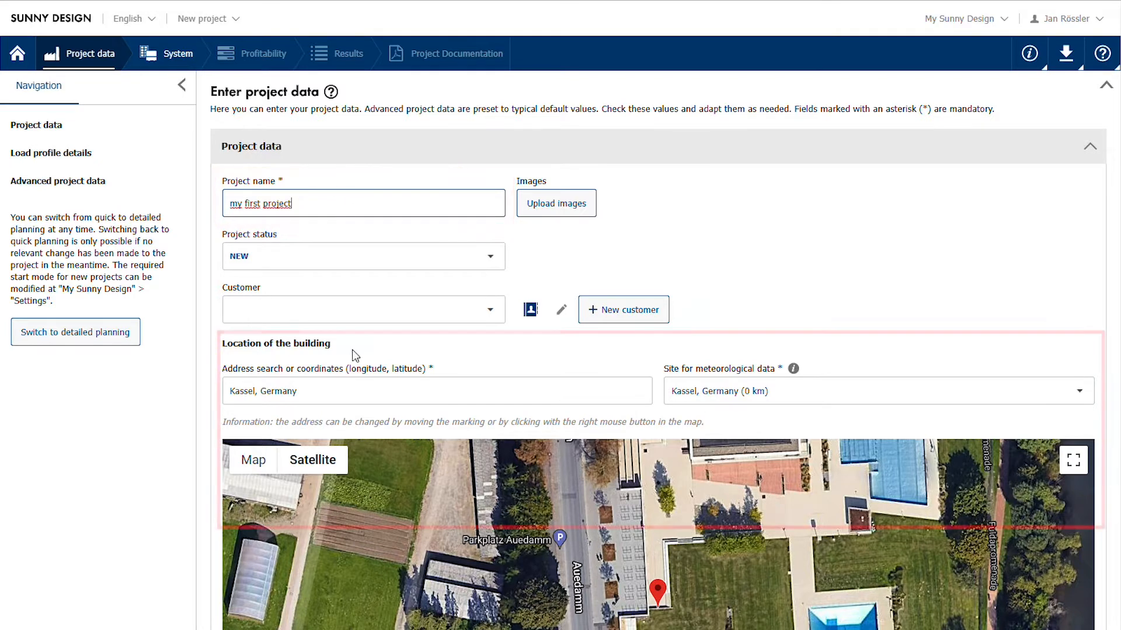
- Set the building location by searching for the site's street address and selecting the match in Niestetal, Germany
{"action": "left_click", "coordinate": [351, 396]}
{"action": "key", "text": "ctrl+a"}
{"action": "type", "text": "s"}
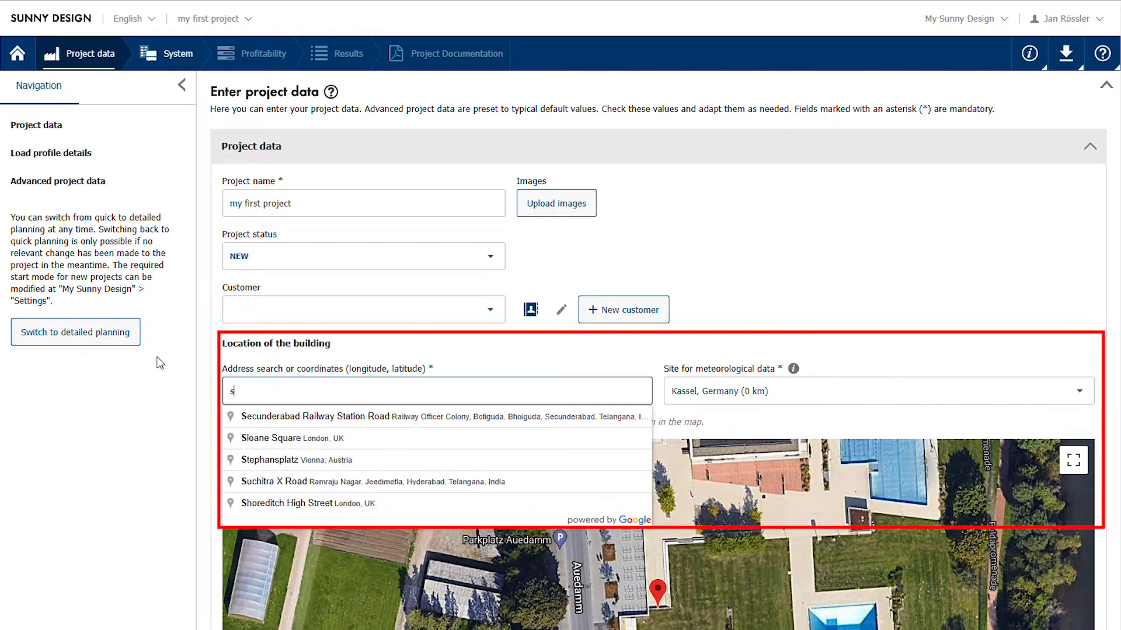
{"action": "type", "text": "onnenallee 1, ni"}
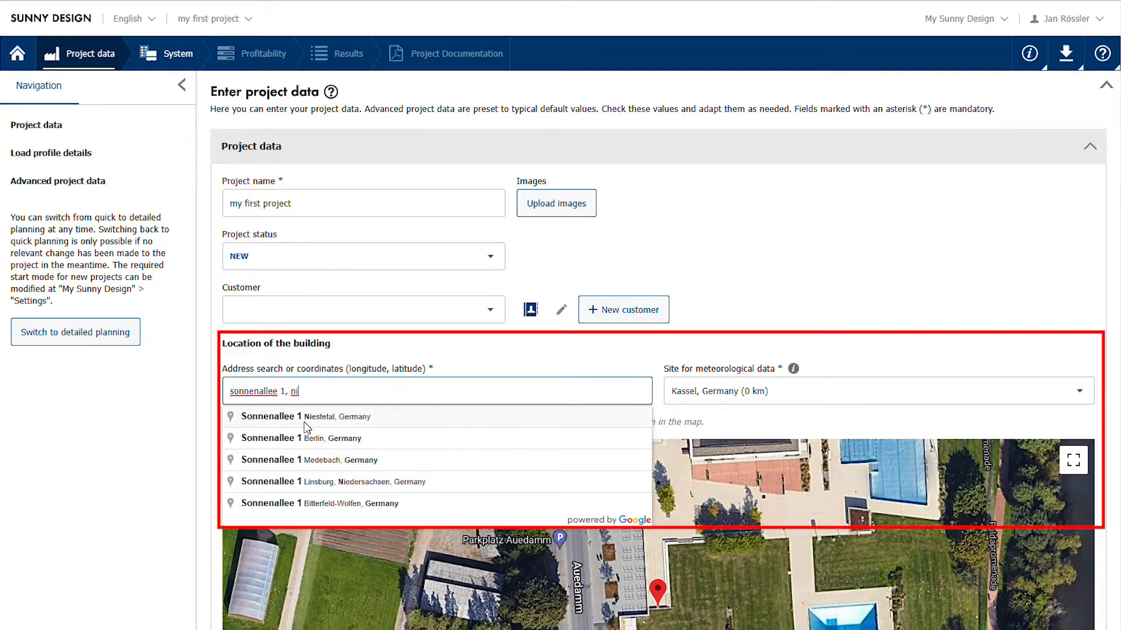
{"action": "left_click", "coordinate": [304, 422]}
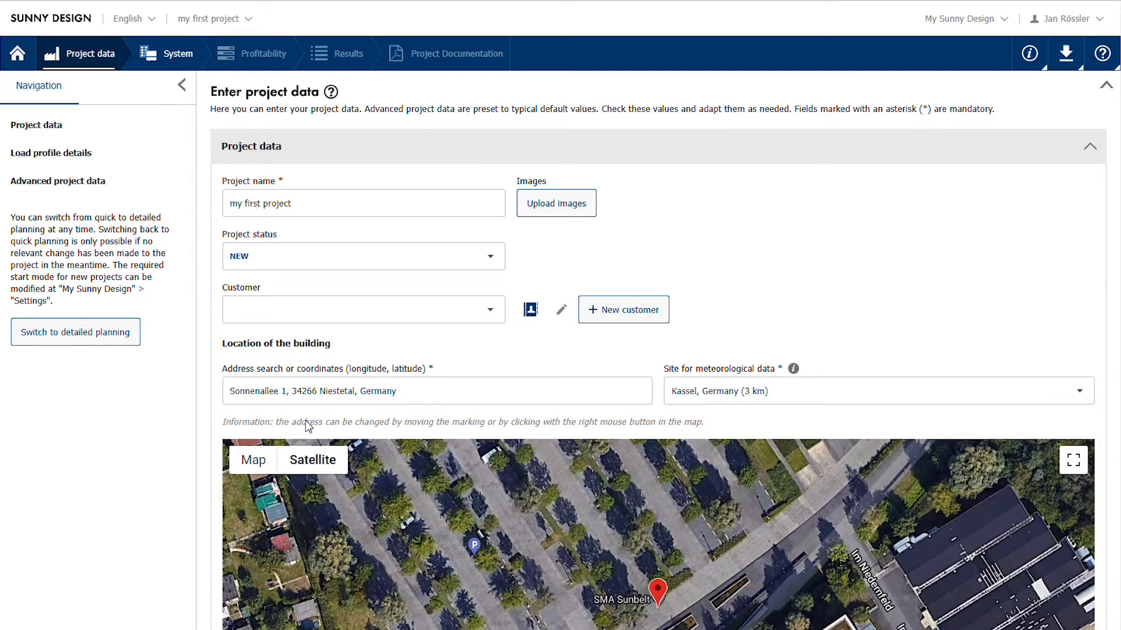
- Set the inverter grid connection to 230V (230V / 400V)
{"action": "scroll", "coordinate": [306, 420], "scroll_direction": "down", "scroll_amount": 4}
{"action": "scroll", "coordinate": [306, 420], "scroll_direction": "down", "scroll_amount": 4}
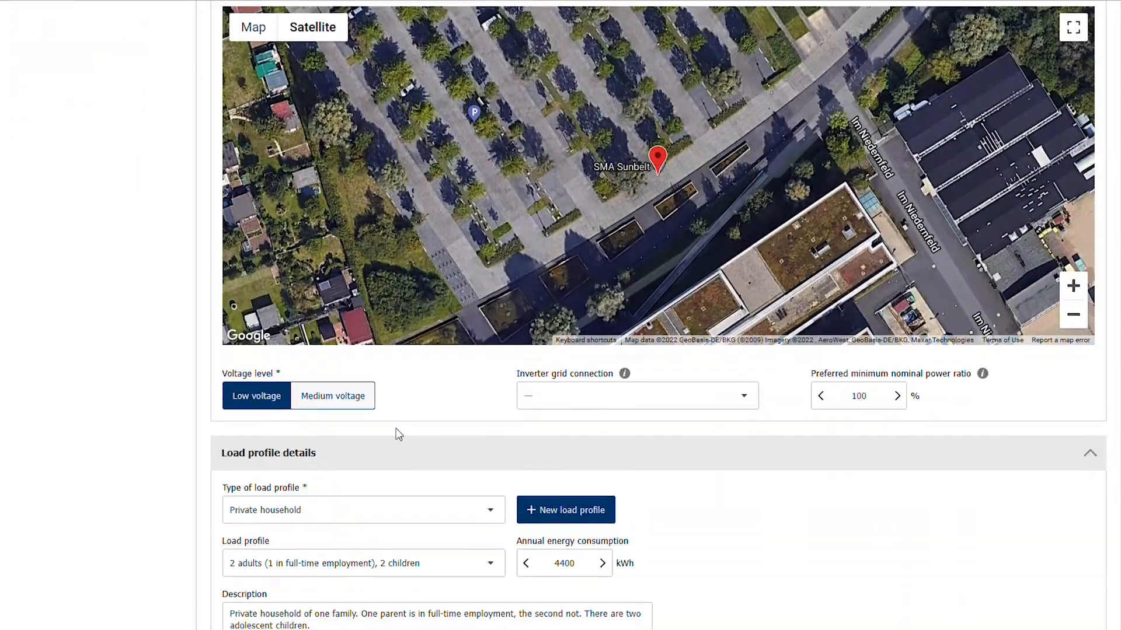
{"action": "left_click", "coordinate": [625, 394]}
{"action": "left_click", "coordinate": [600, 443]}
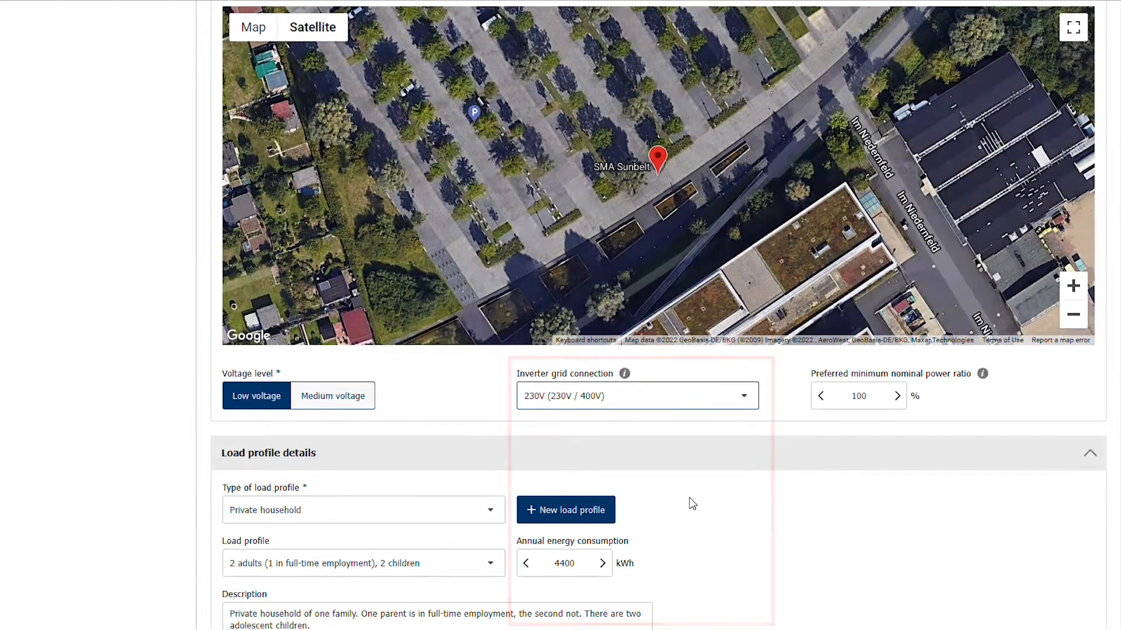
- Review the load profile details and the advanced project data, including location, temperature and grid connection settings
{"action": "scroll", "coordinate": [693, 502], "scroll_direction": "down", "scroll_amount": 2}
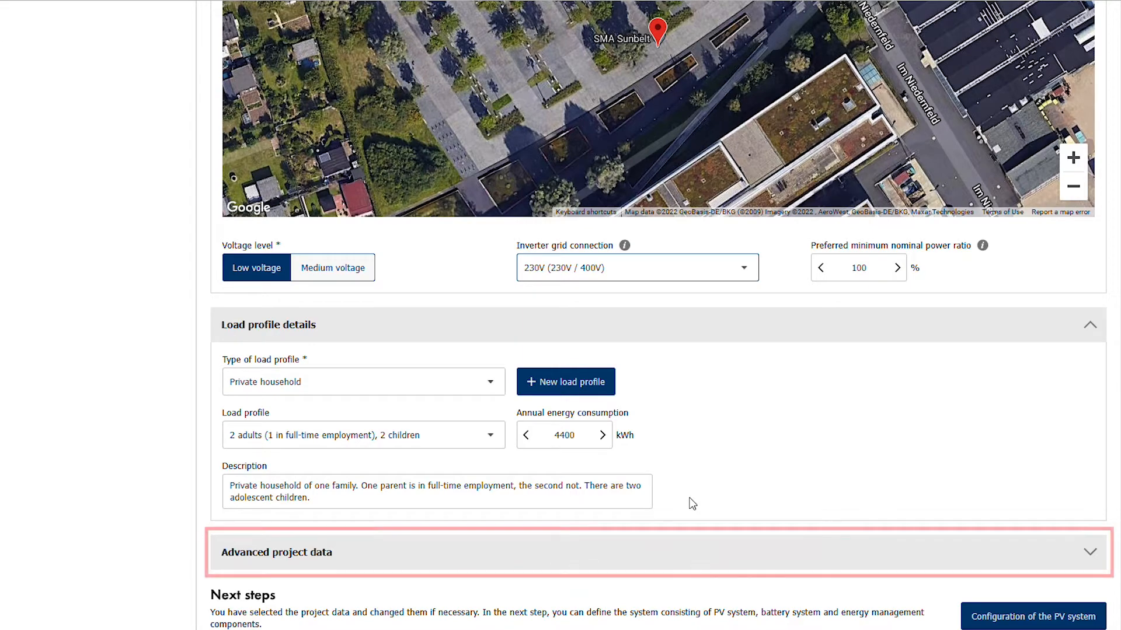
{"action": "left_click", "coordinate": [710, 553]}
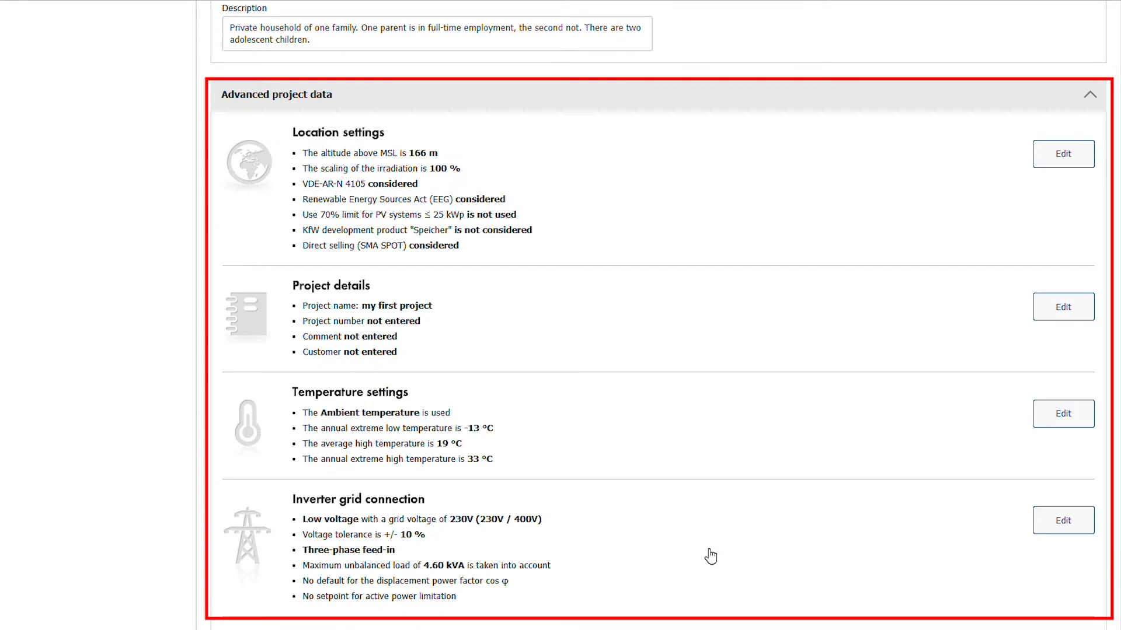
{"action": "scroll", "coordinate": [711, 556], "scroll_direction": "up", "scroll_amount": 7}
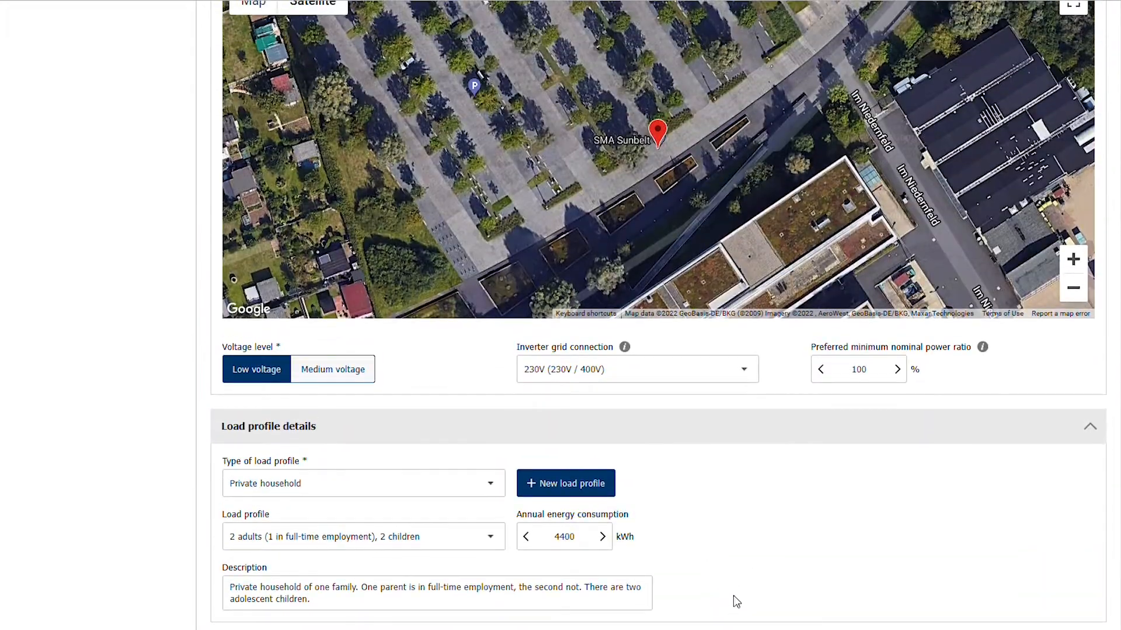
{"action": "scroll", "coordinate": [738, 584], "scroll_direction": "down", "scroll_amount": 3}
{"action": "left_click", "coordinate": [749, 513]}
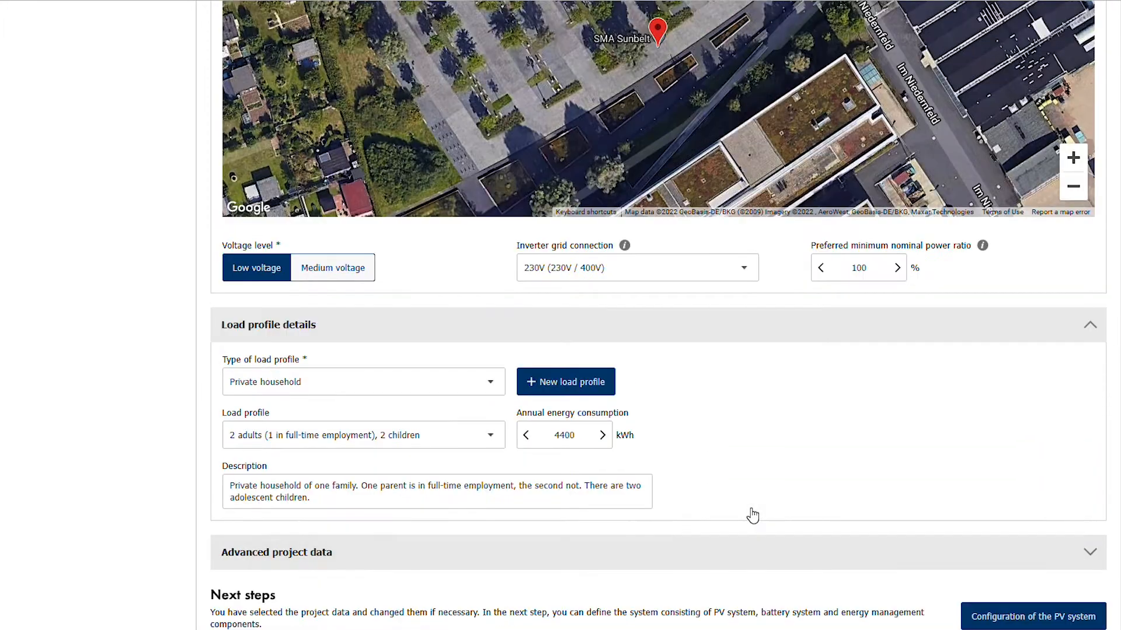
- Proceed to the system configuration and create a PV array with manual planning
{"action": "scroll", "coordinate": [752, 515], "scroll_direction": "up", "scroll_amount": 10}
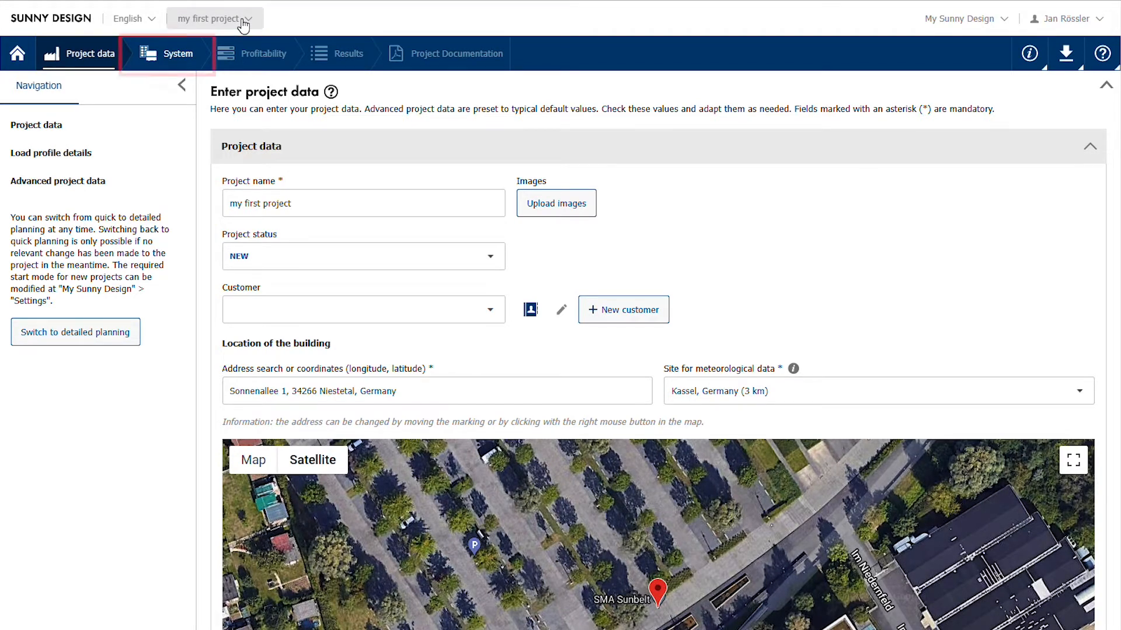
{"action": "left_click", "coordinate": [180, 56]}
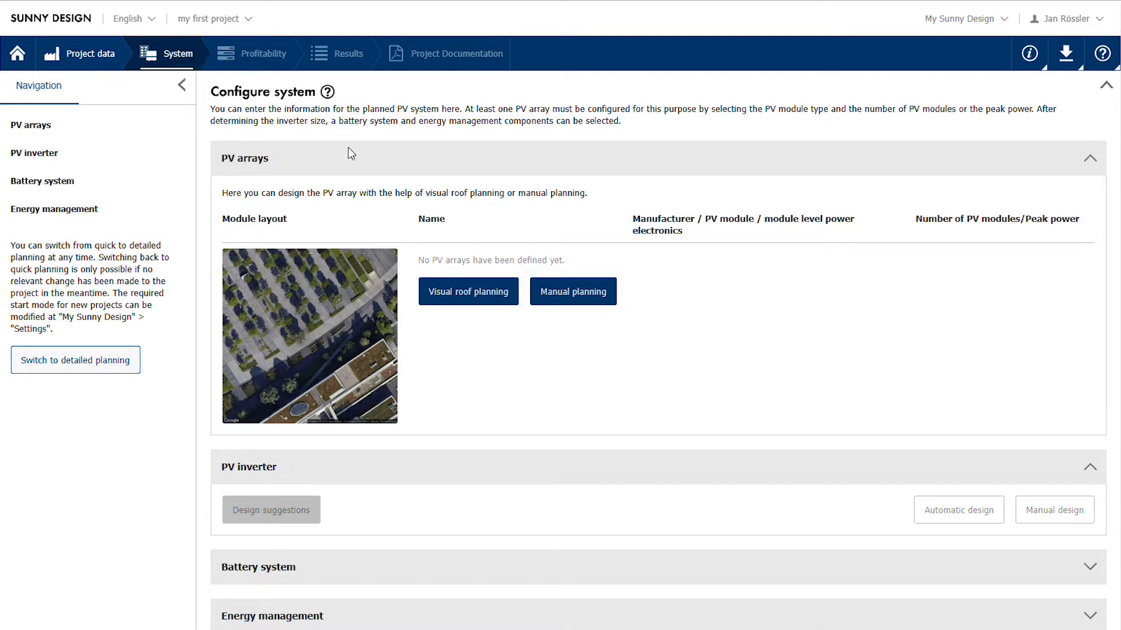
{"action": "left_click", "coordinate": [587, 297]}
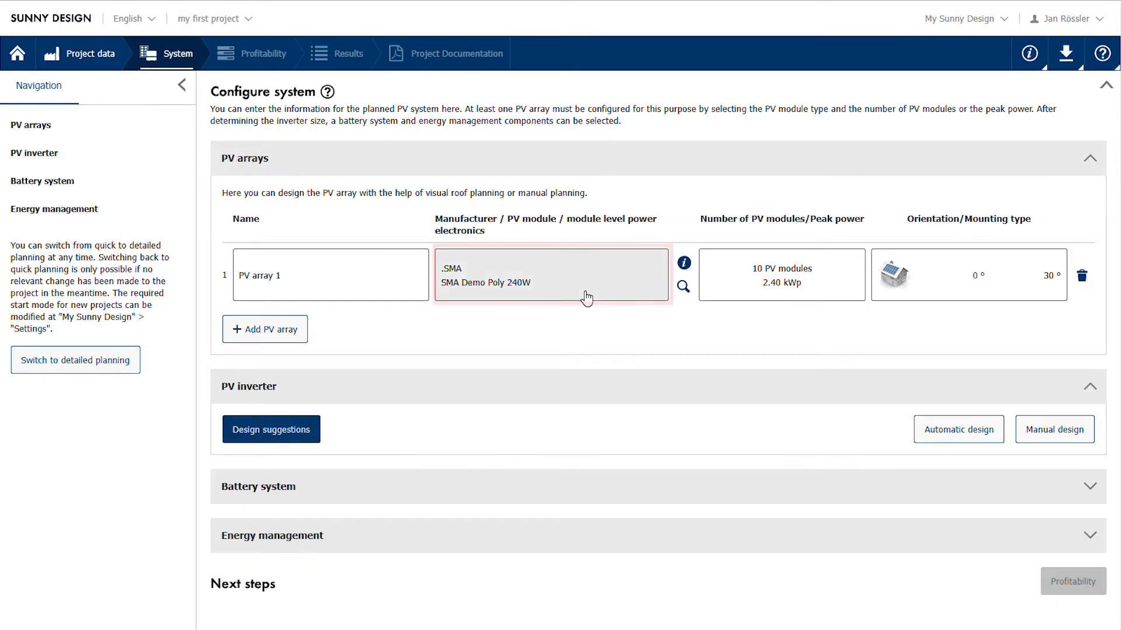
- Change the PV module of PV array 1 to SMA Demo Mono 300W
{"action": "left_click", "coordinate": [586, 297]}
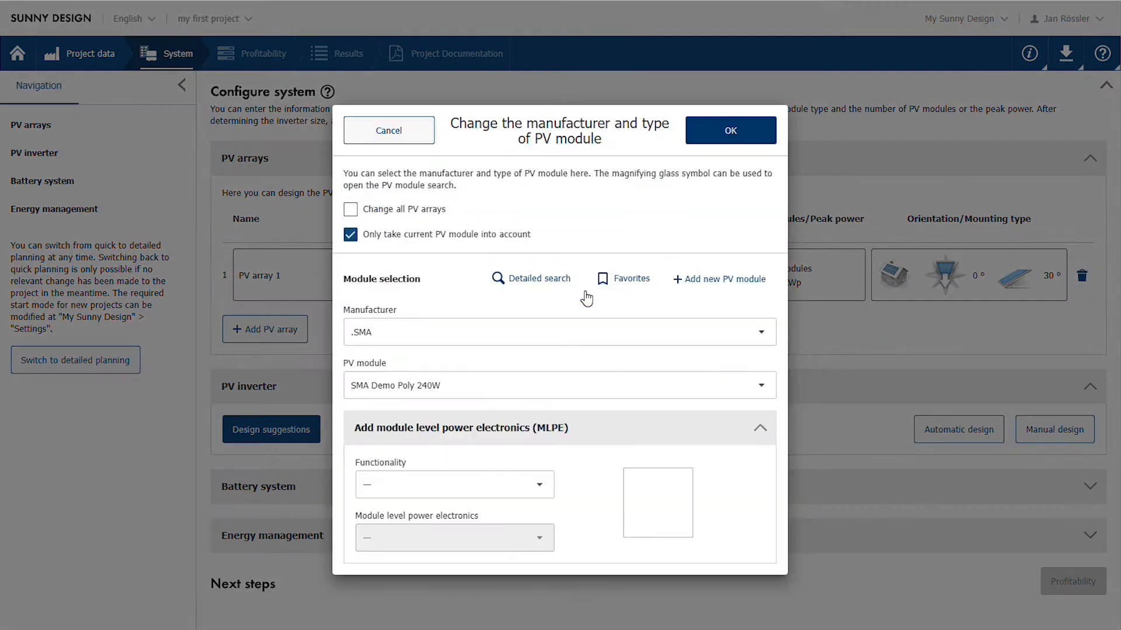
{"action": "left_click", "coordinate": [763, 390]}
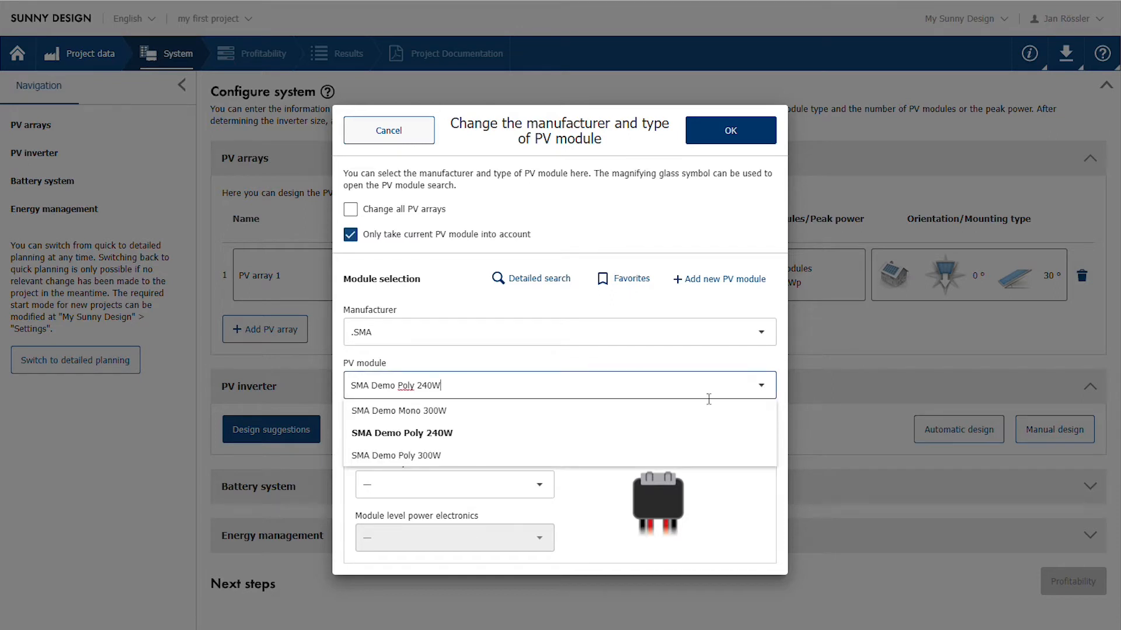
{"action": "left_click", "coordinate": [475, 420]}
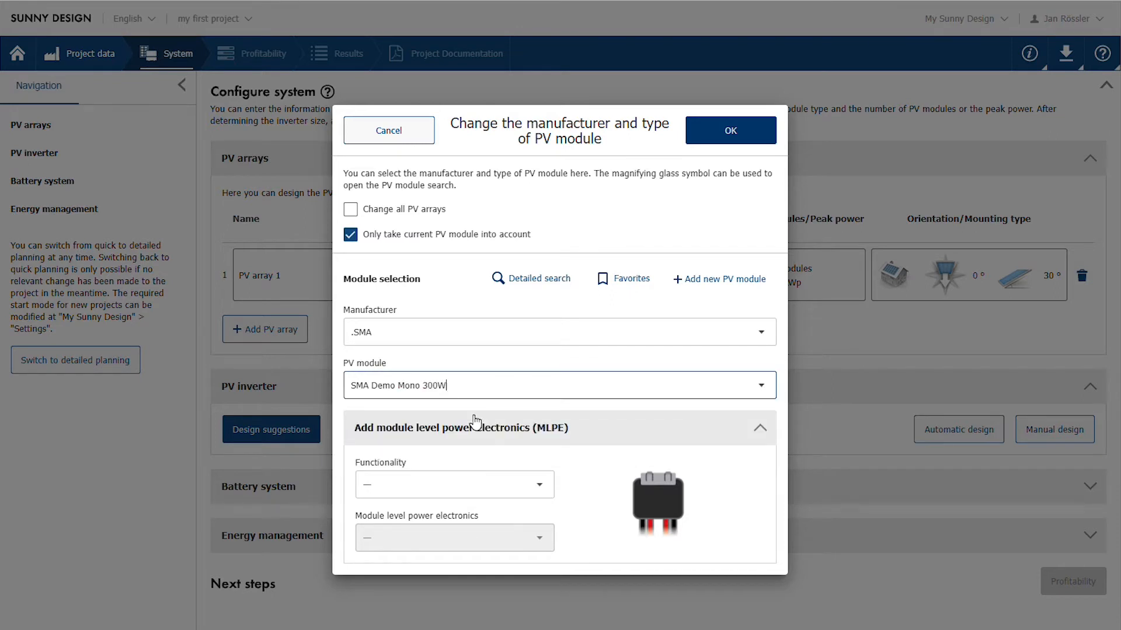
{"action": "left_click", "coordinate": [728, 134]}
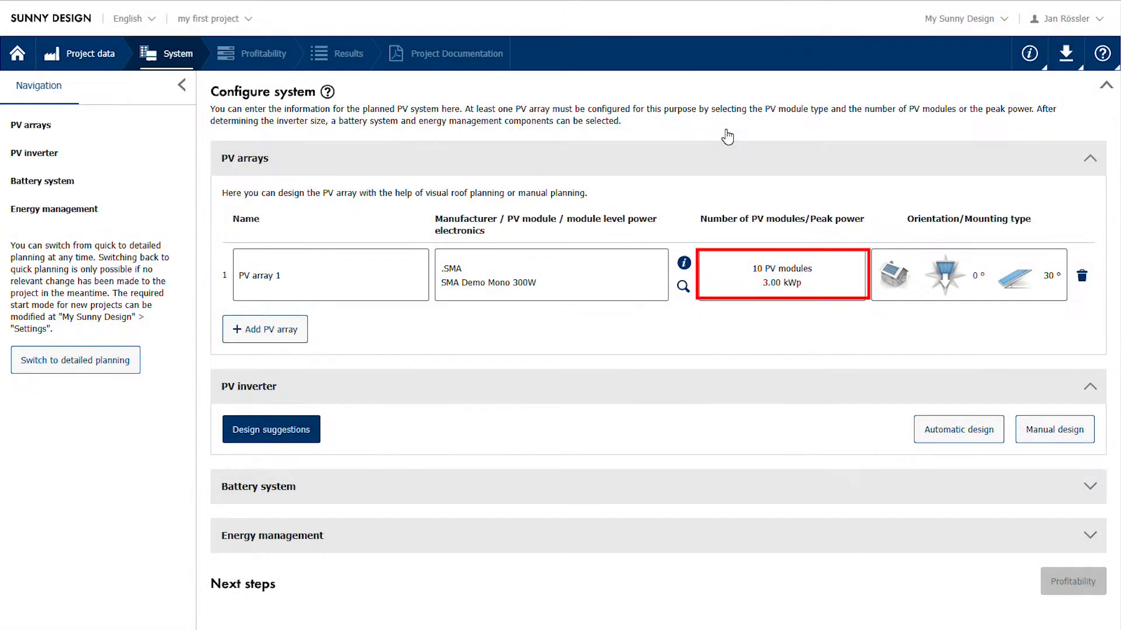
- Set the number of PV modules in PV array 1 to 14
{"action": "left_click", "coordinate": [823, 278]}
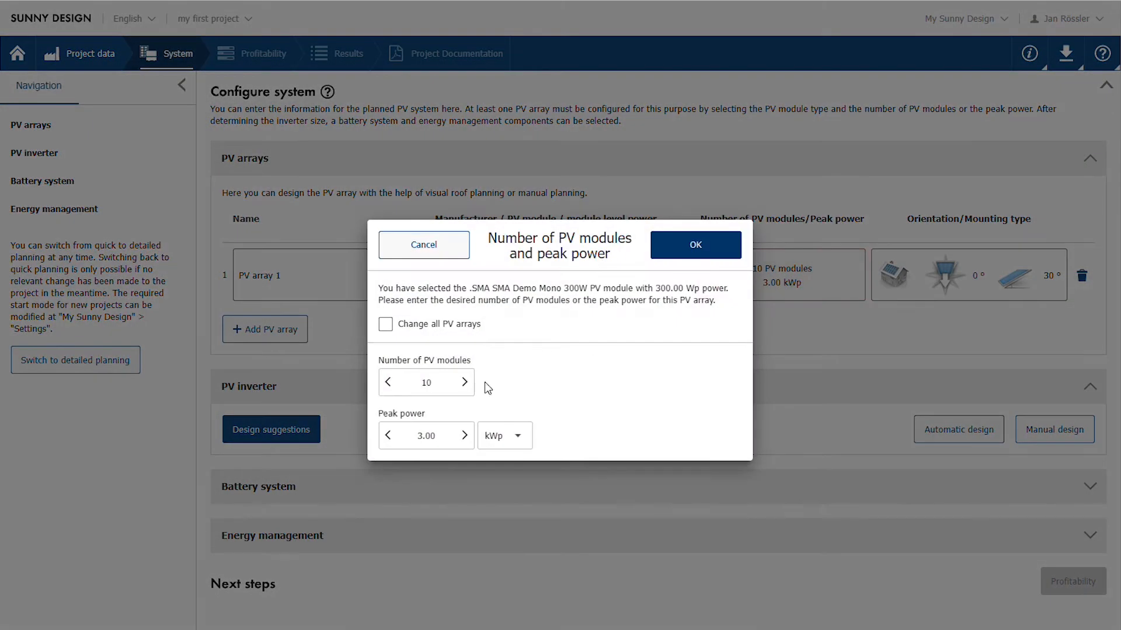
{"action": "left_click", "coordinate": [464, 383]}
{"action": "left_click", "coordinate": [465, 383]}
{"action": "left_click", "coordinate": [465, 382]}
{"action": "left_click", "coordinate": [465, 382]}
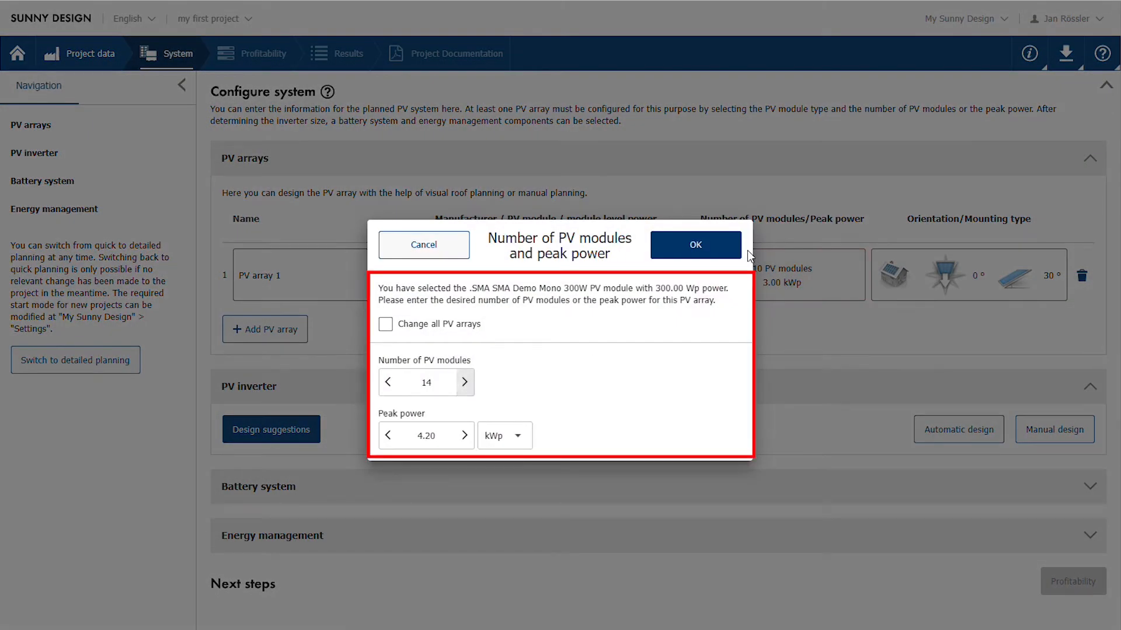
{"action": "left_click", "coordinate": [703, 244]}
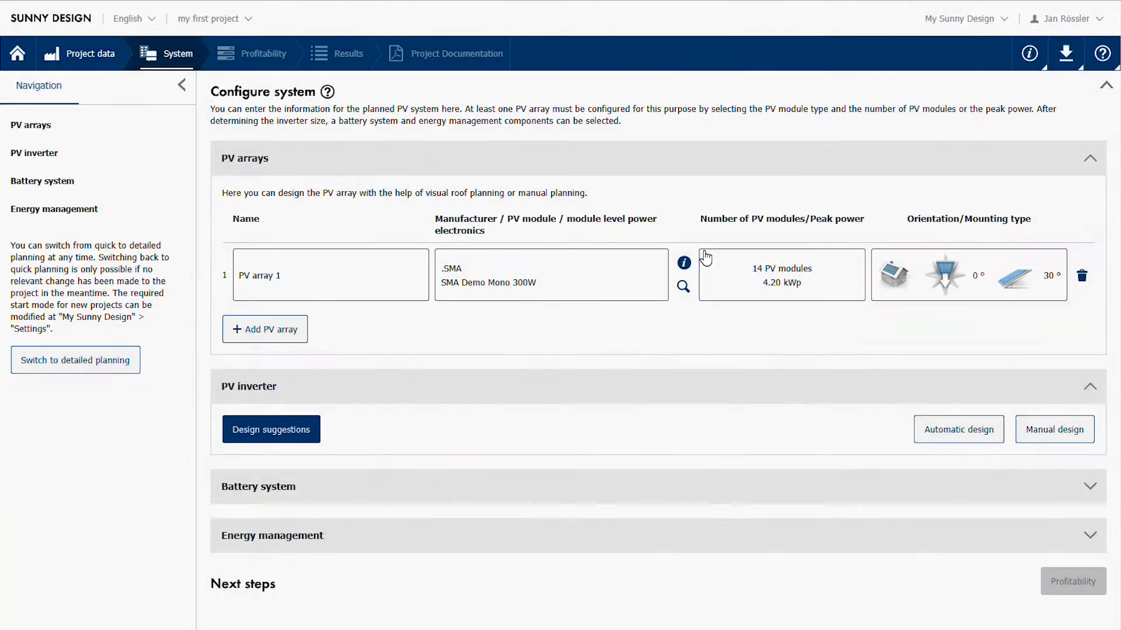
- Set the azimuth angle of PV array 1 to 5°
{"action": "left_click", "coordinate": [934, 270]}
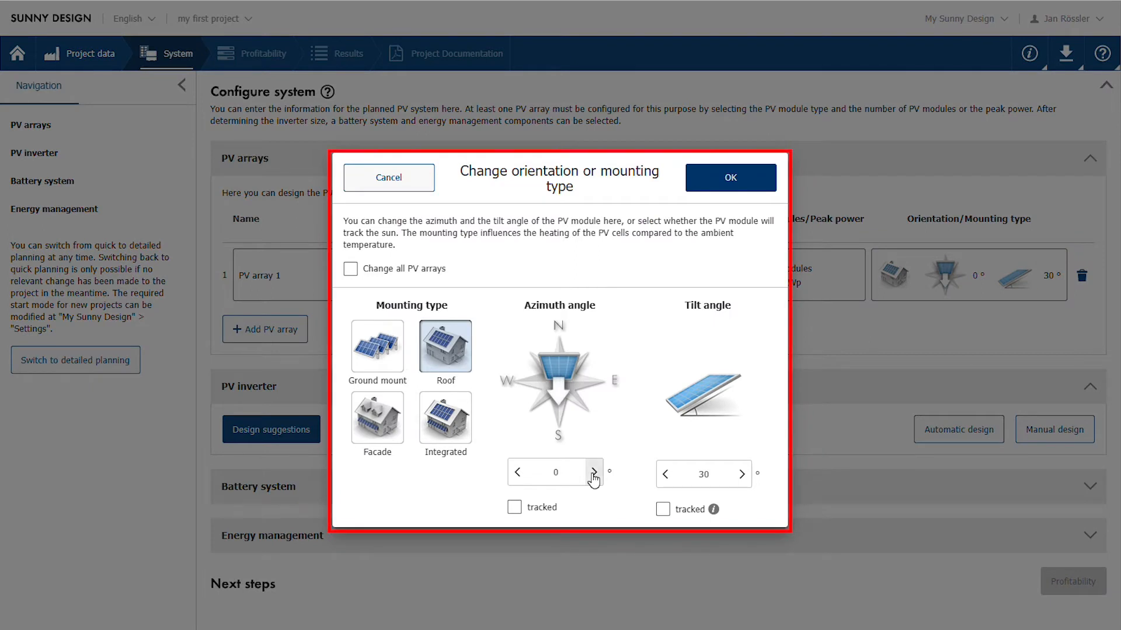
{"action": "left_click", "coordinate": [594, 473]}
{"action": "left_click", "coordinate": [594, 473]}
{"action": "left_click", "coordinate": [593, 472]}
{"action": "left_click", "coordinate": [594, 473]}
{"action": "left_click", "coordinate": [593, 473]}
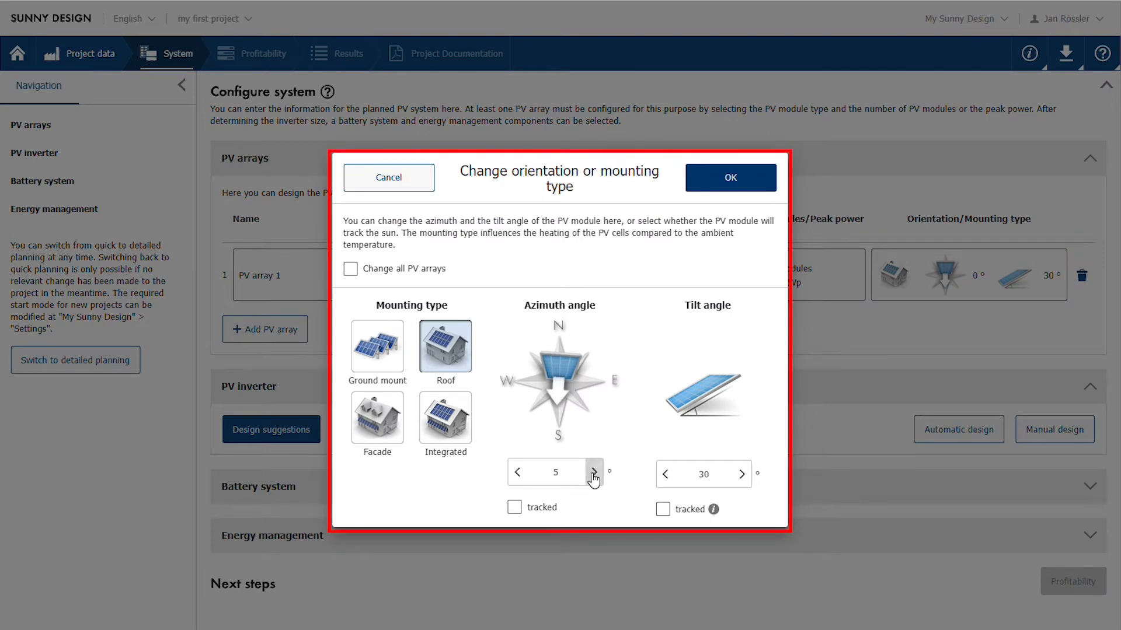
{"action": "left_click", "coordinate": [728, 178]}
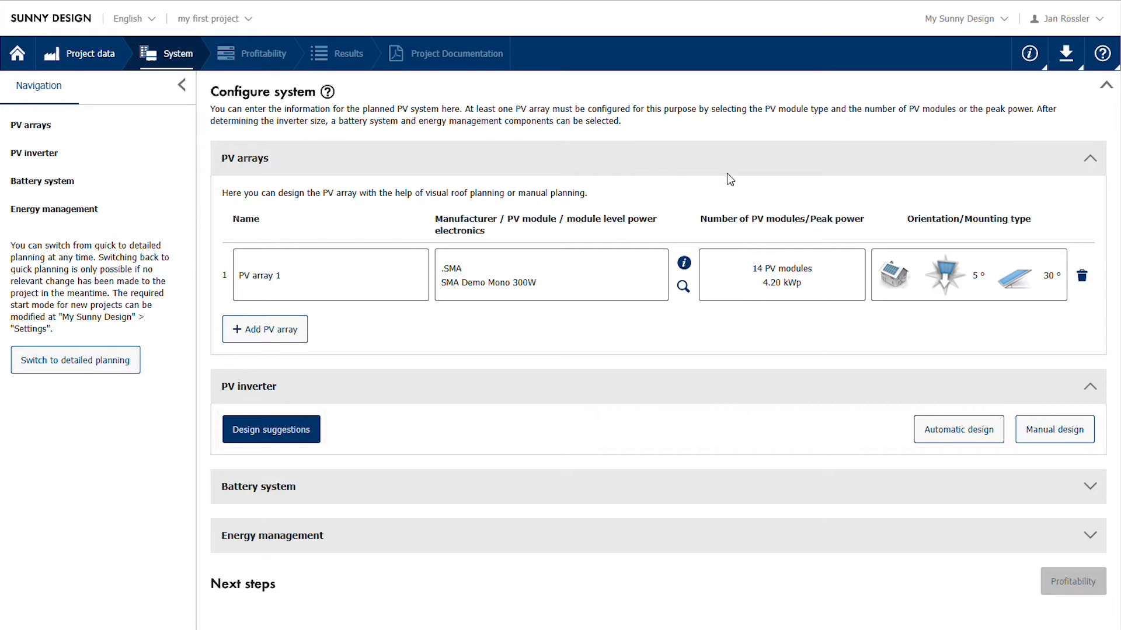
- Adopt the 1 x SB3.6-1AV-41 inverter from the design suggestions, with the list sorted by profitability
{"action": "left_click", "coordinate": [301, 432]}
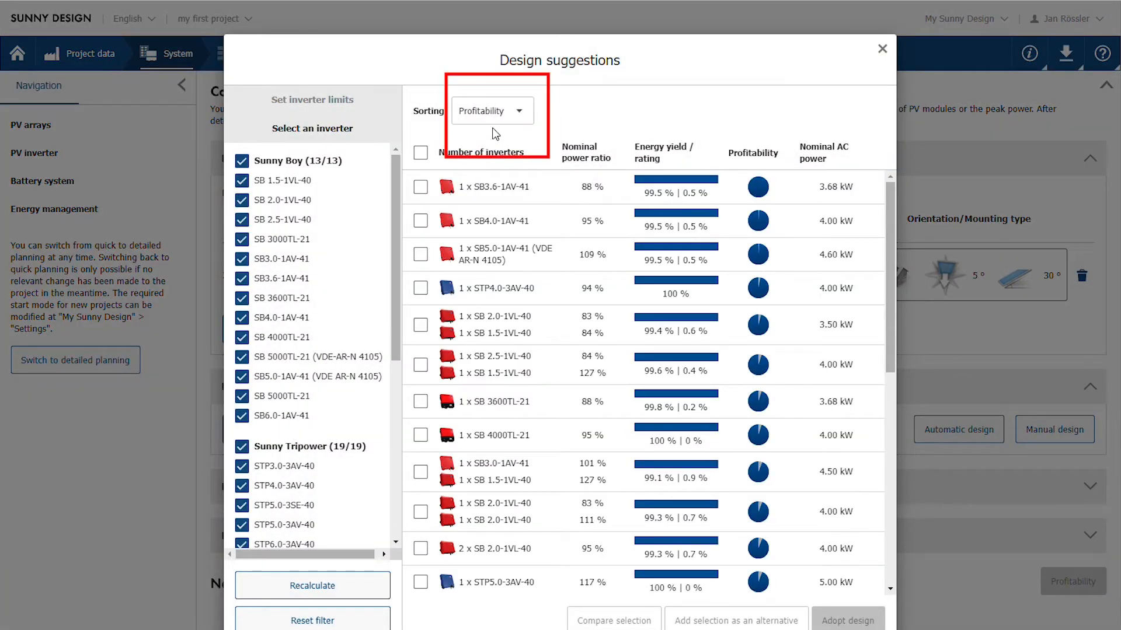
{"action": "left_click", "coordinate": [505, 112]}
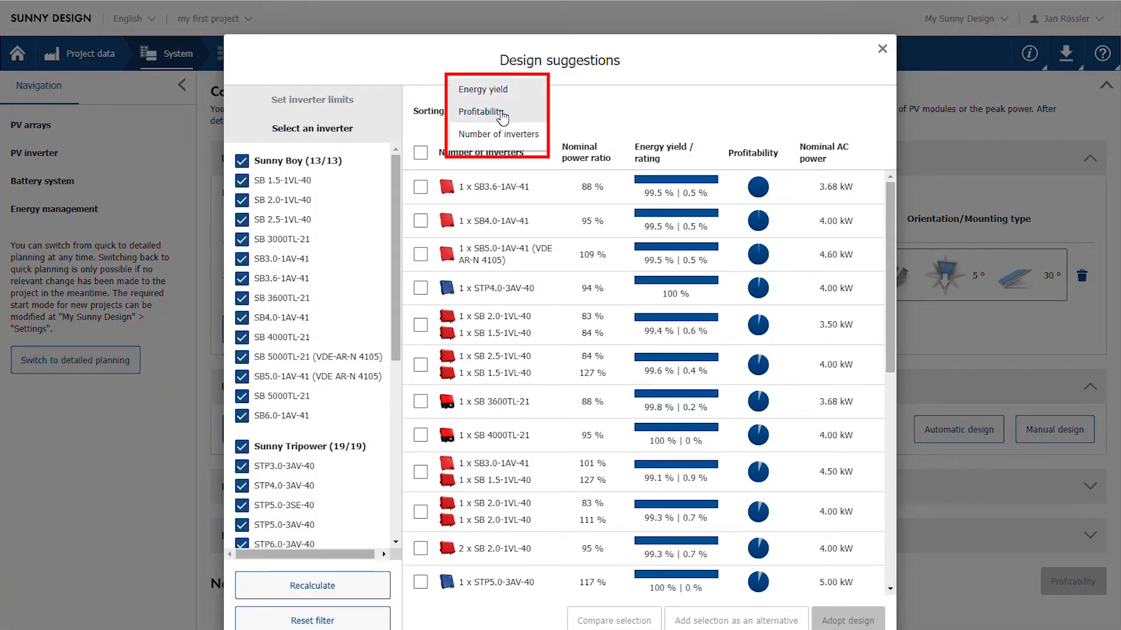
{"action": "left_click", "coordinate": [497, 89]}
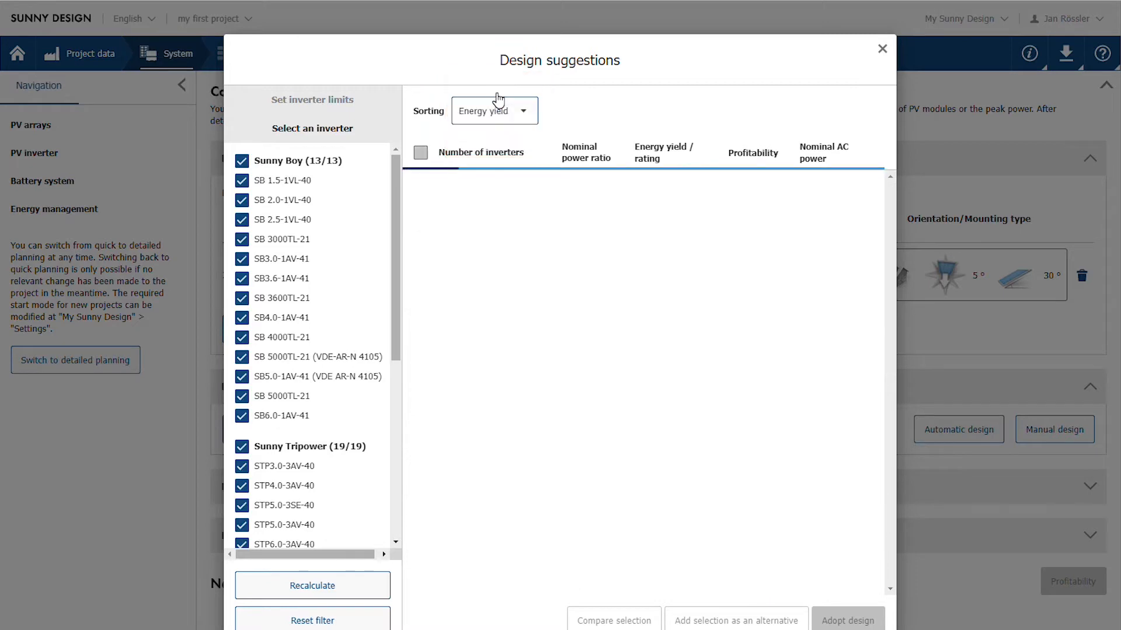
{"action": "left_click", "coordinate": [523, 117]}
{"action": "left_click", "coordinate": [500, 135]}
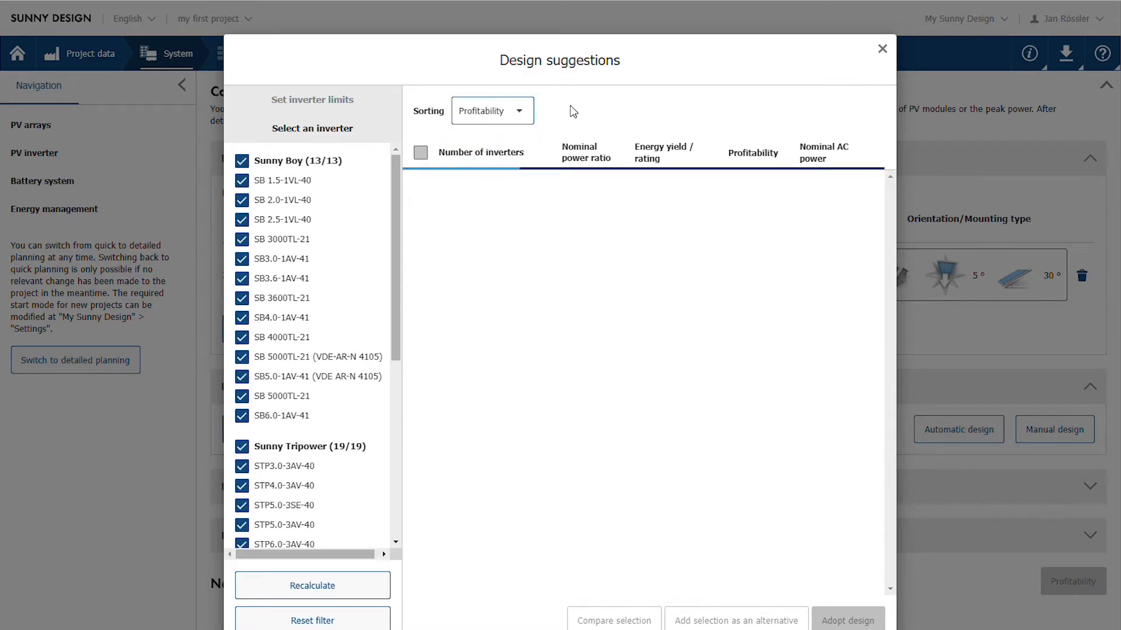
{"action": "left_click", "coordinate": [420, 187]}
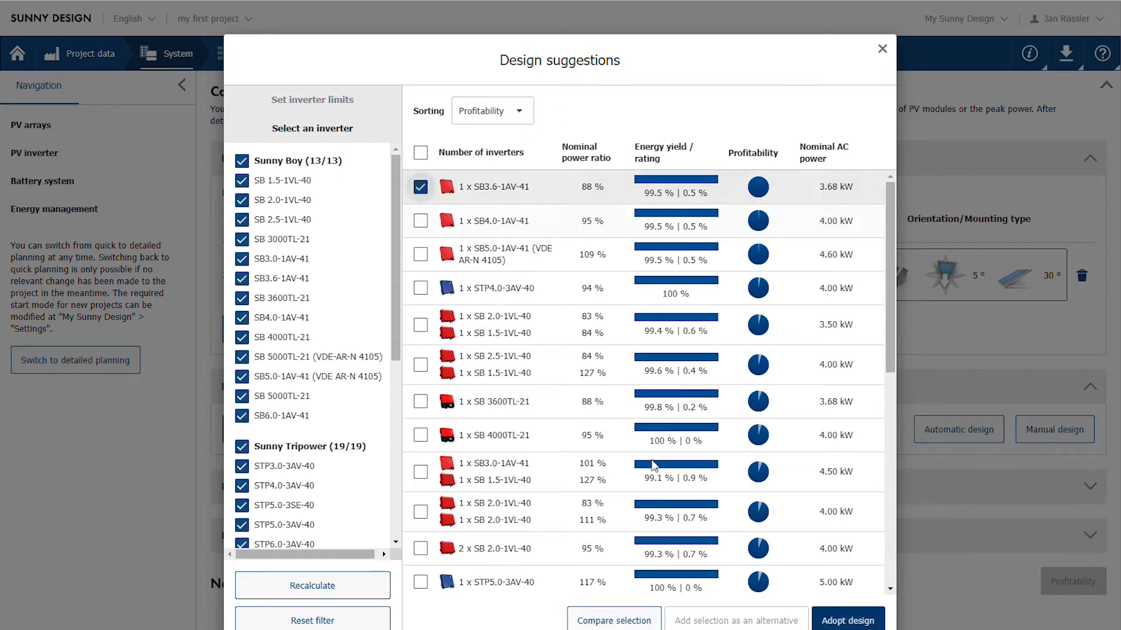
{"action": "left_click", "coordinate": [840, 623]}
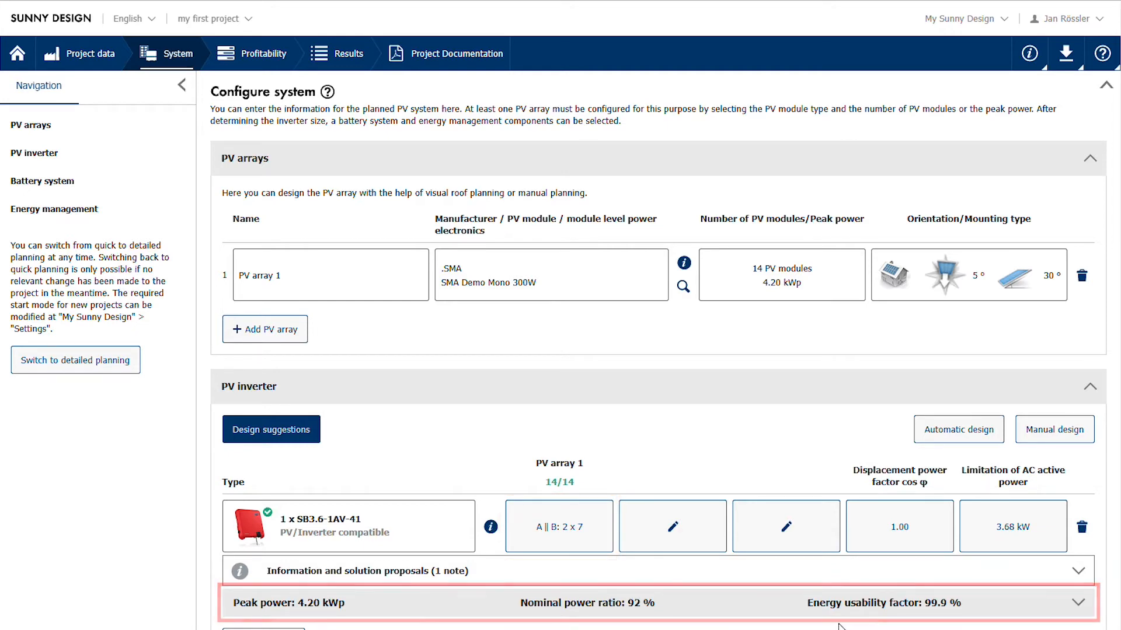
- Take battery-storage systems into account and choose Sunny Boy Storage 3.7-10 as the single-phase device
{"action": "scroll", "coordinate": [741, 480], "scroll_direction": "down", "scroll_amount": 5}
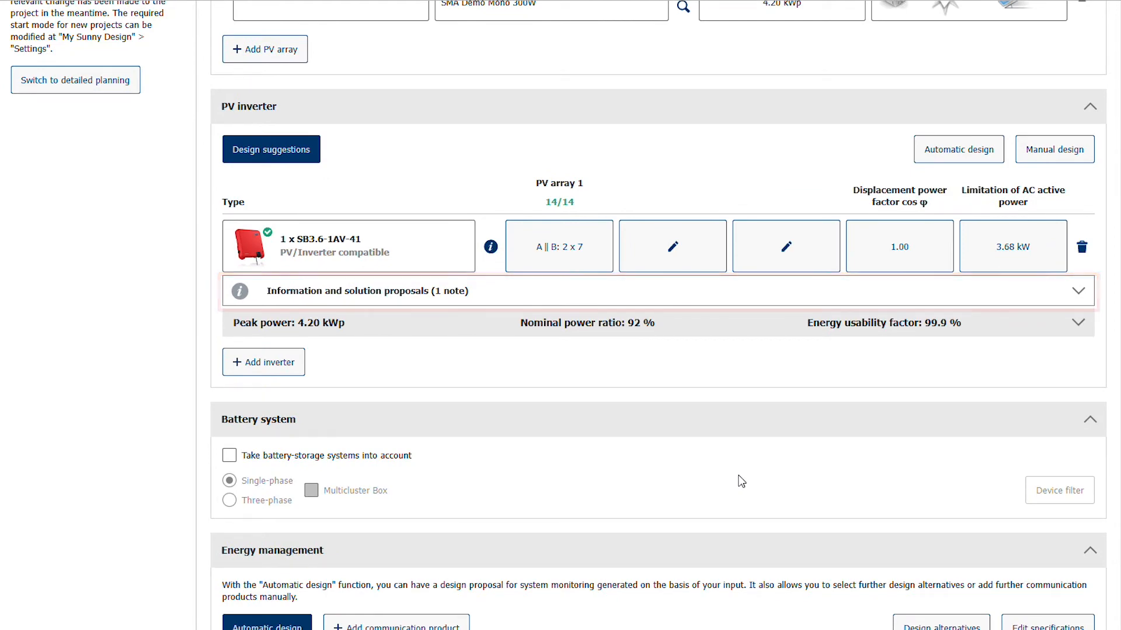
{"action": "scroll", "coordinate": [740, 481], "scroll_direction": "down", "scroll_amount": 3}
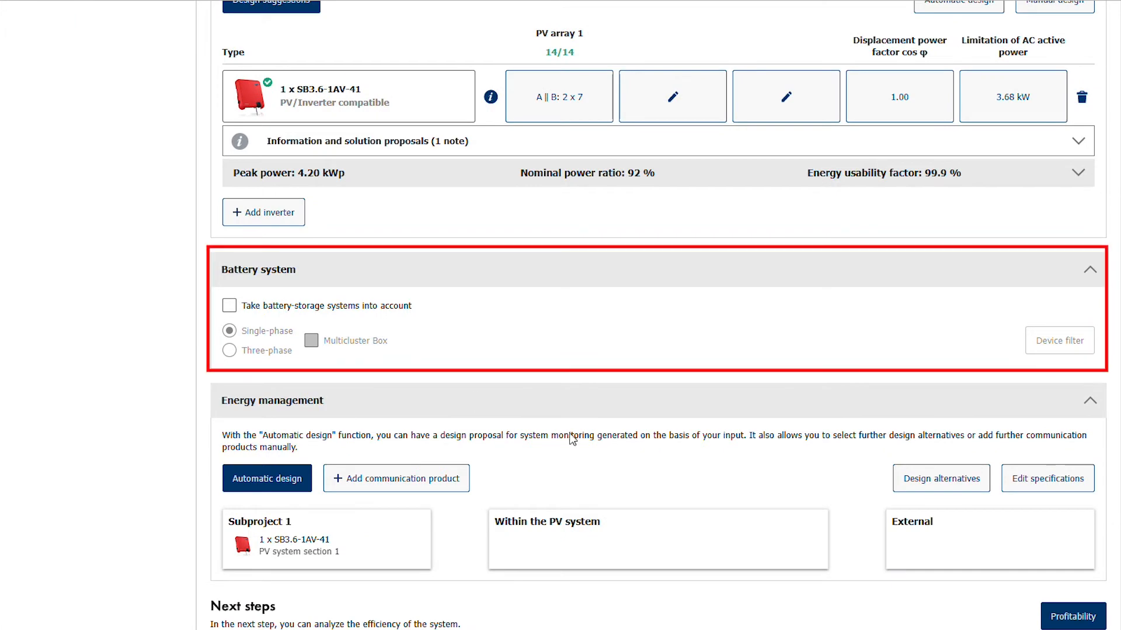
{"action": "left_click", "coordinate": [229, 308]}
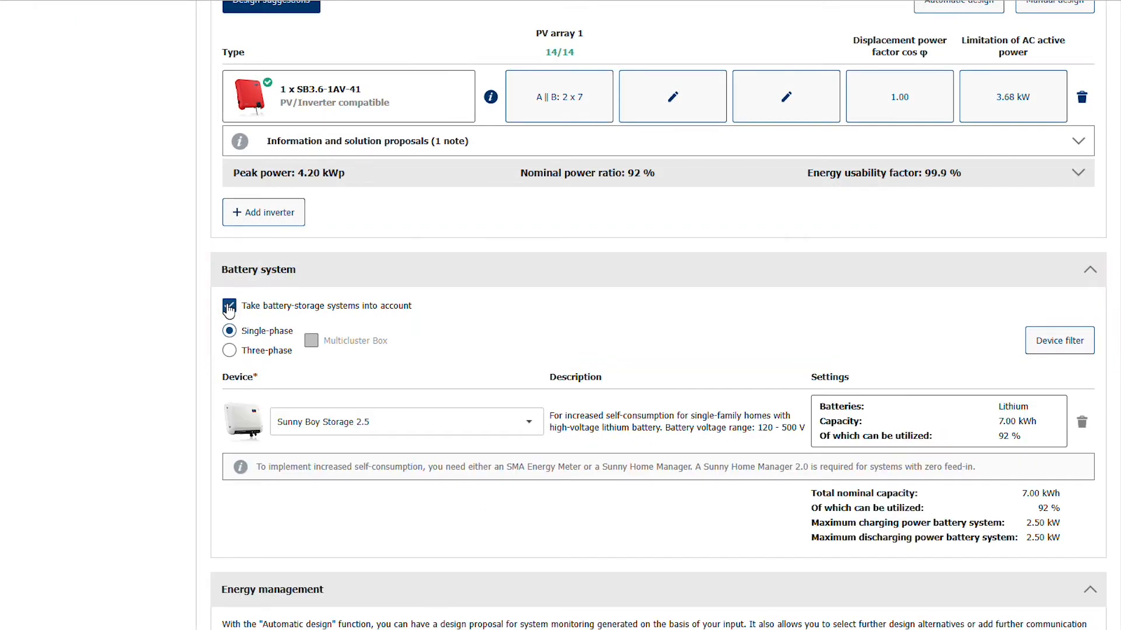
{"action": "left_click", "coordinate": [530, 429]}
{"action": "left_click", "coordinate": [408, 444]}
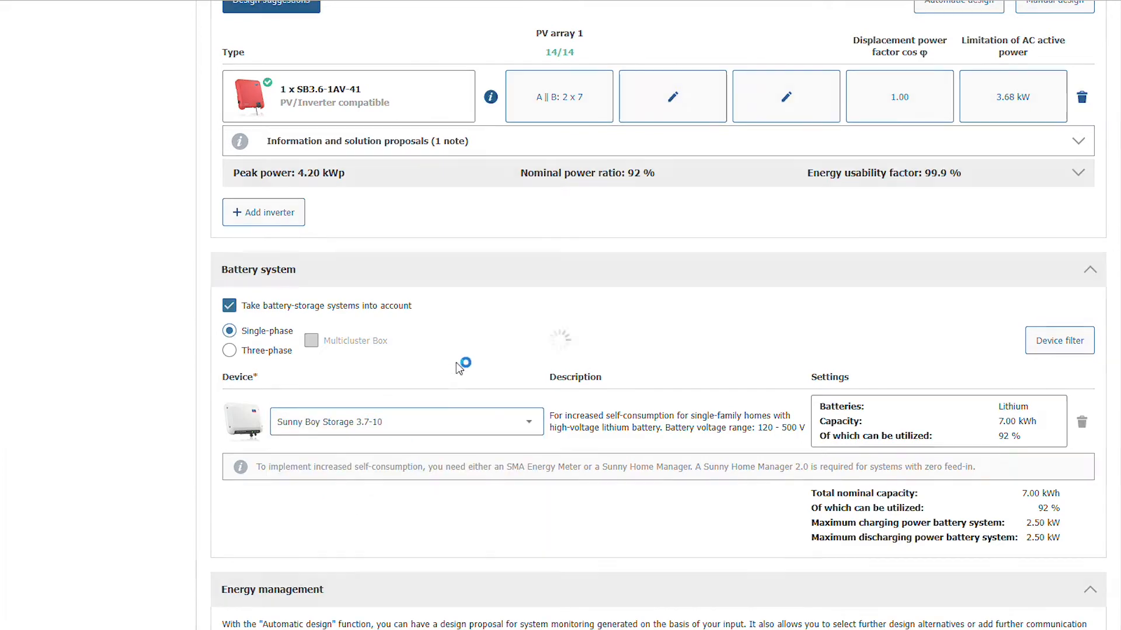
- Run the automatic design for energy management and add Sunny Home Manager 2.0 as a communication product
{"action": "scroll", "coordinate": [443, 359], "scroll_direction": "down", "scroll_amount": 3}
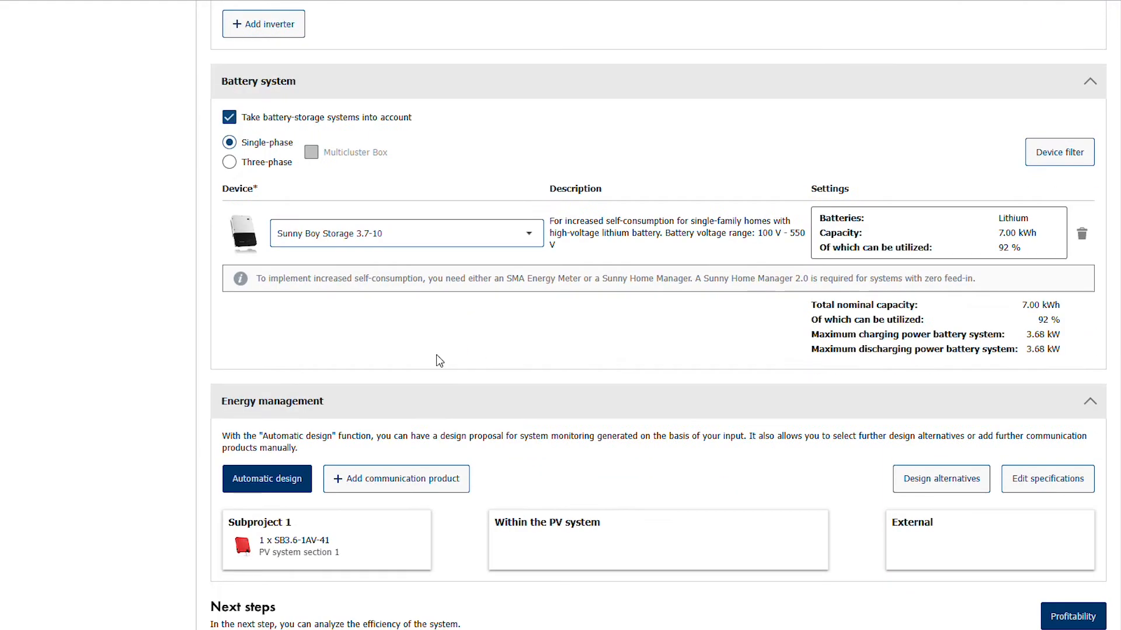
{"action": "left_click", "coordinate": [264, 482]}
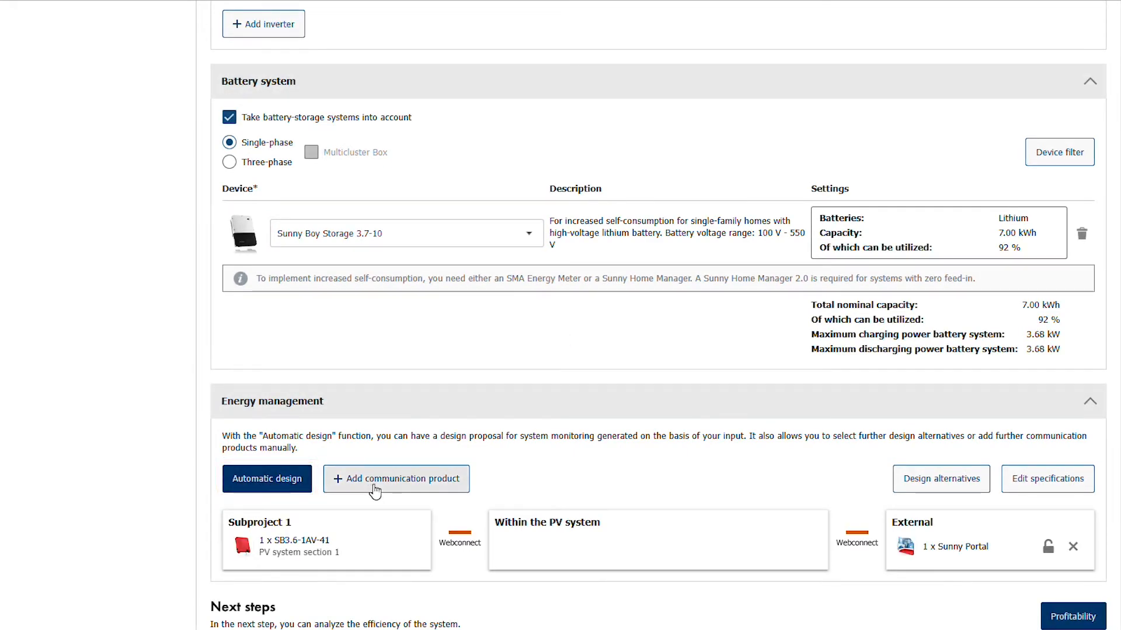
{"action": "left_click", "coordinate": [375, 486]}
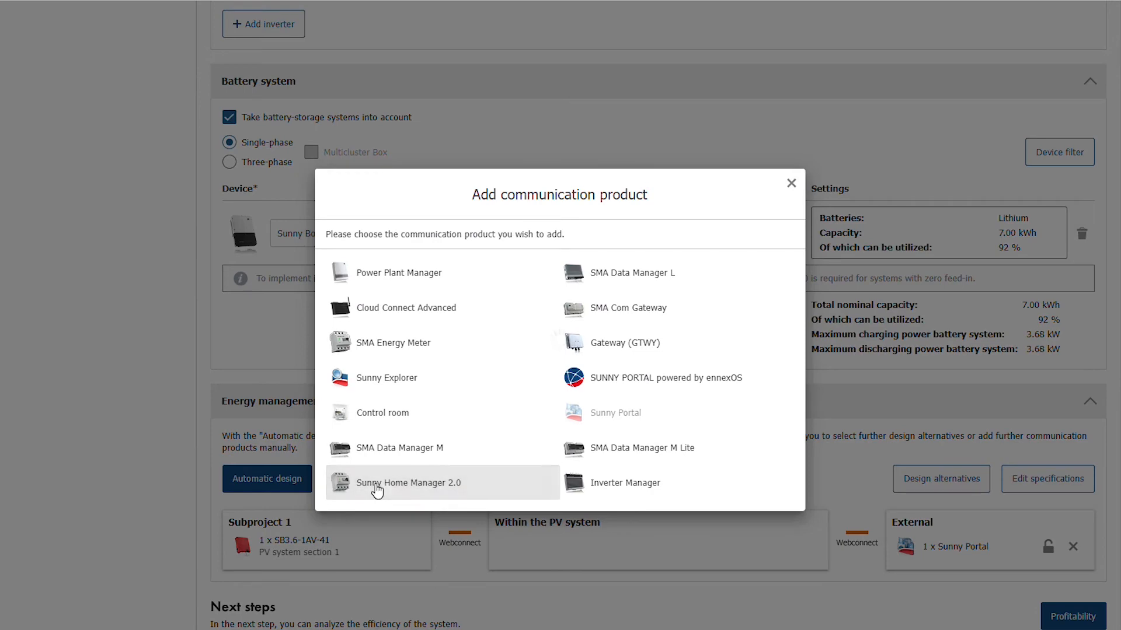
{"action": "left_click", "coordinate": [376, 487]}
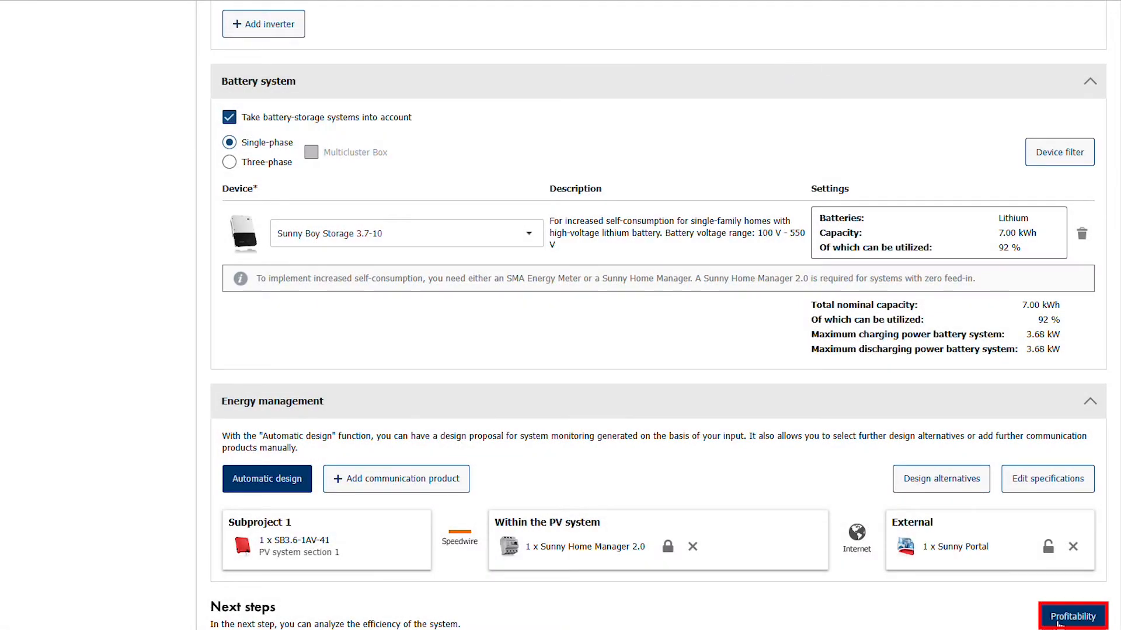
- Proceed to profitability and set the specific costs to 1200 EUR/kWp for the PV system, 950 EUR/kWh for storage and 0 EUR for other costs
{"action": "left_click", "coordinate": [1060, 622]}
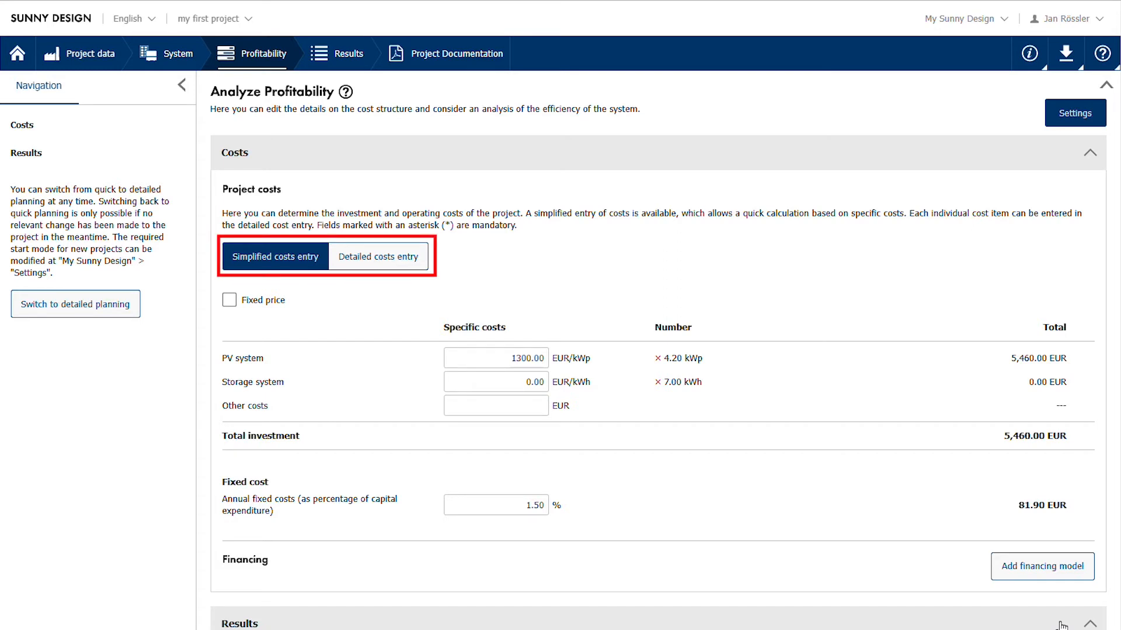
{"action": "left_click", "coordinate": [503, 357]}
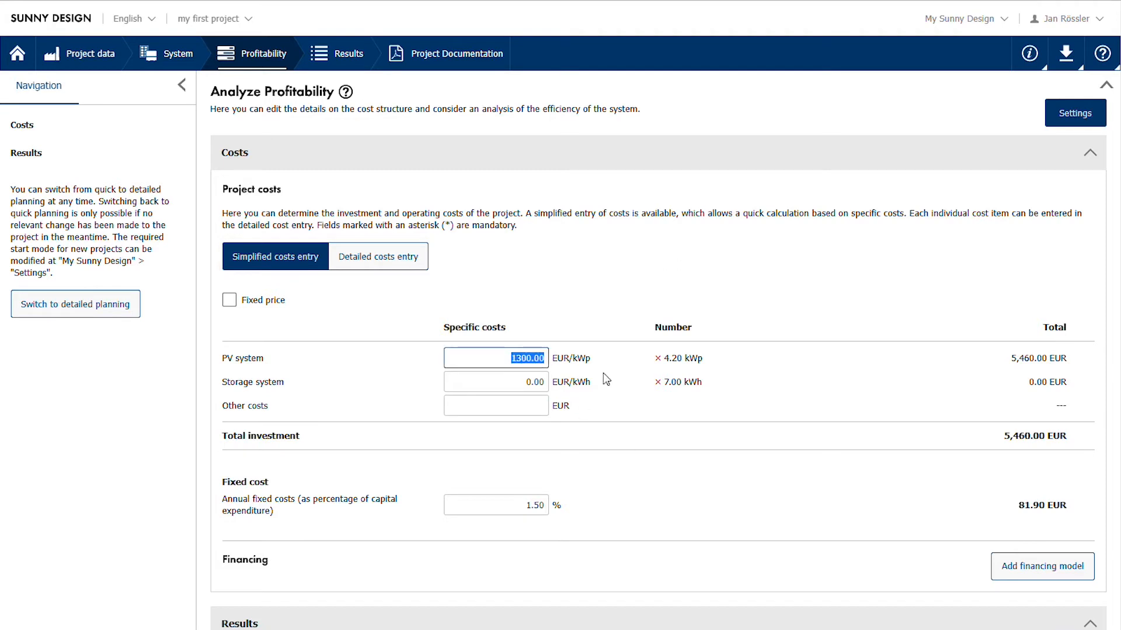
{"action": "type", "text": "12"}
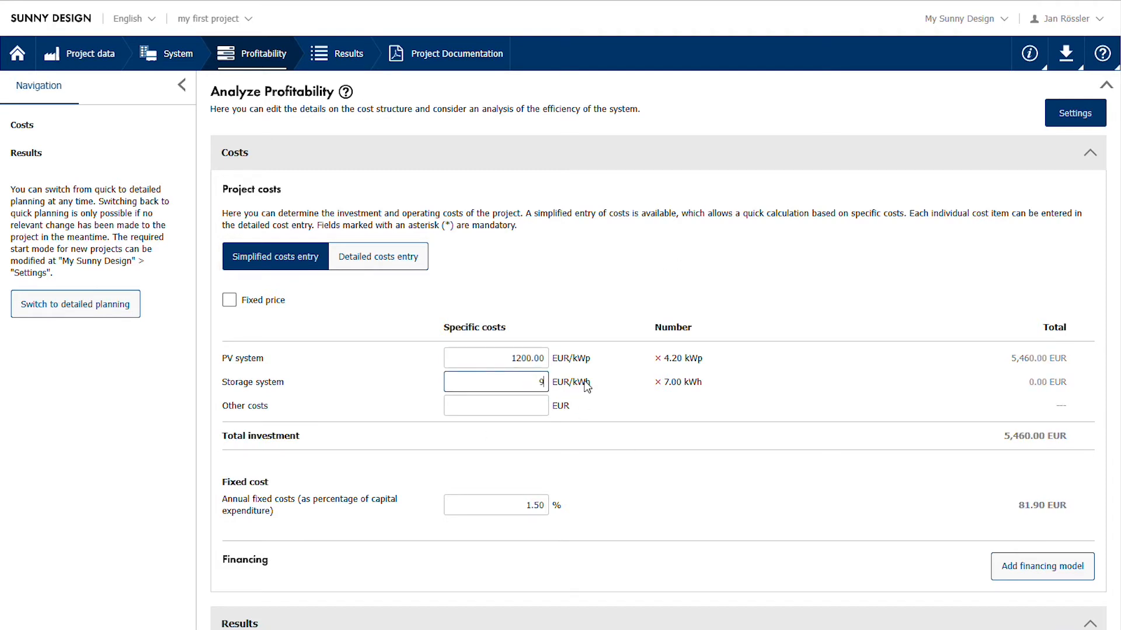
{"action": "type", "text": "50"}
{"action": "left_click", "coordinate": [540, 406]}
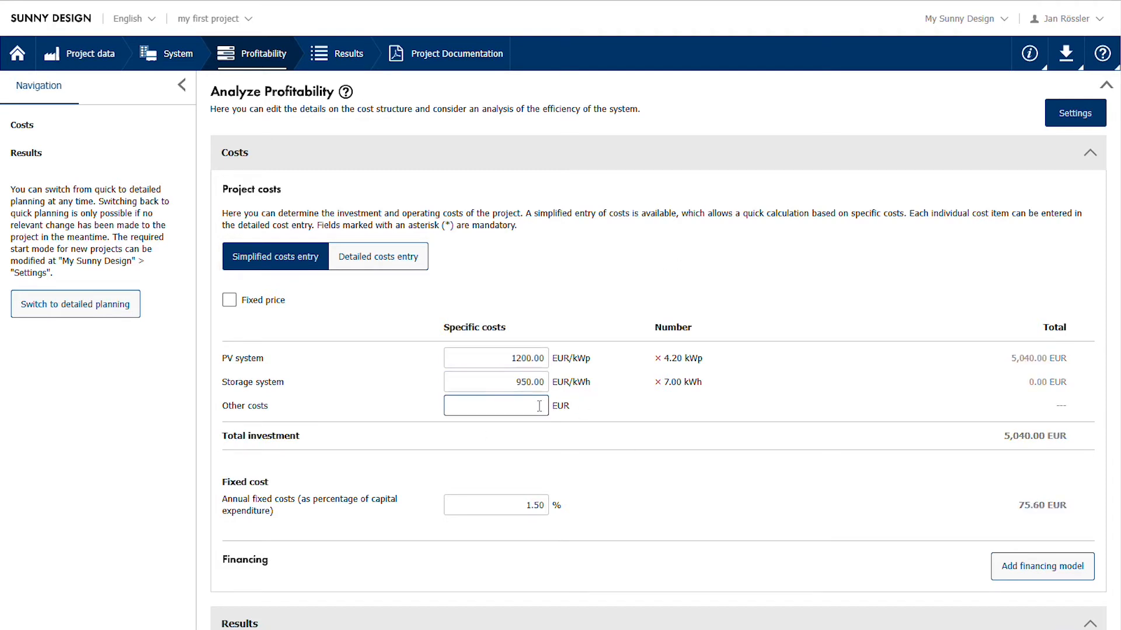
{"action": "type", "text": "0"}
{"action": "left_click", "coordinate": [511, 505]}
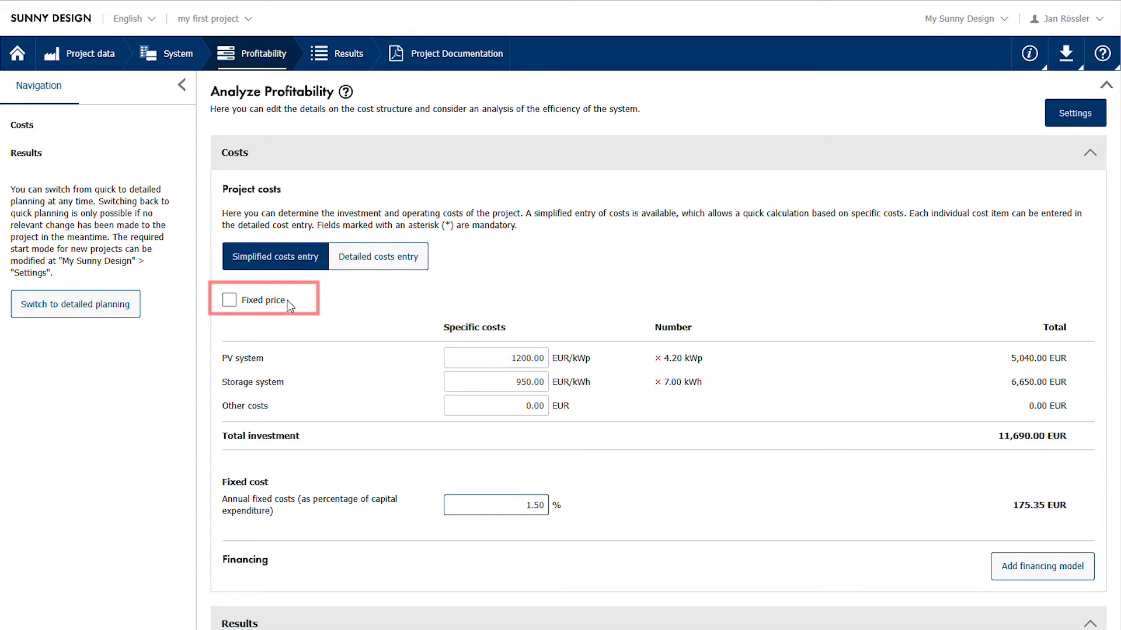
- Try the fixed price option for the project costs and preview the entries of a financing model
{"action": "left_click", "coordinate": [229, 301]}
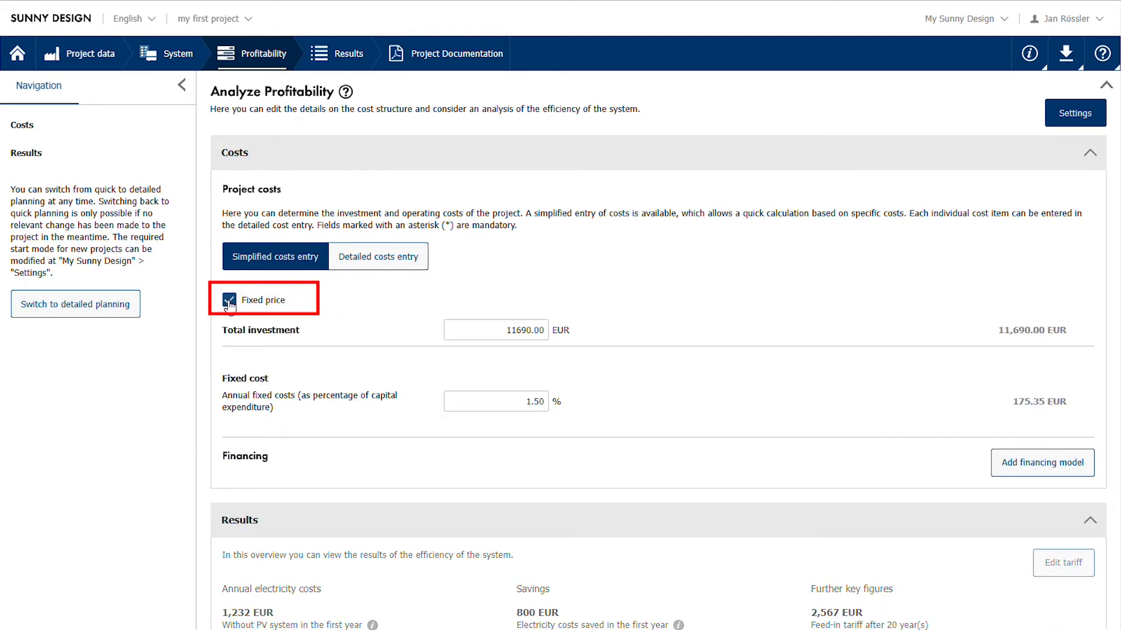
{"action": "left_click", "coordinate": [229, 301]}
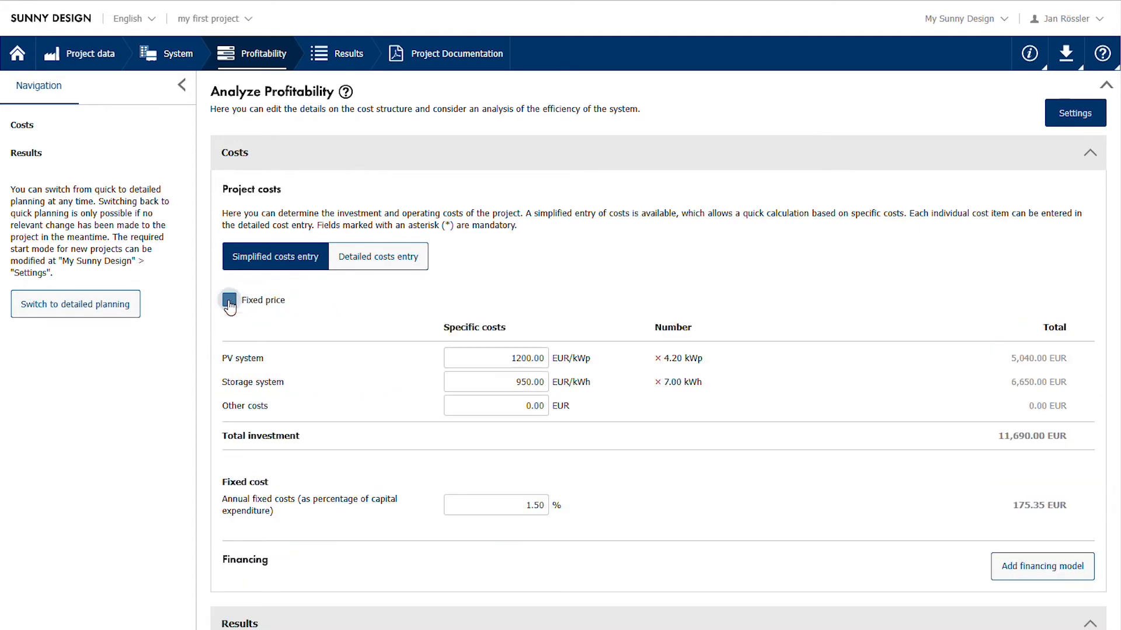
{"action": "left_click", "coordinate": [1067, 567]}
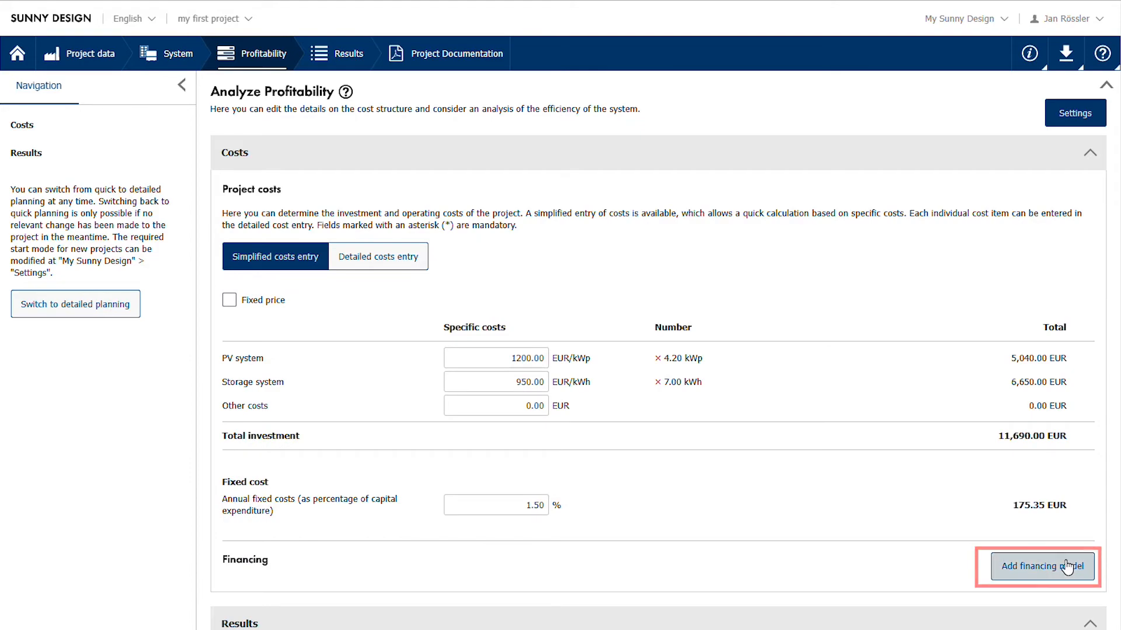
{"action": "scroll", "coordinate": [1067, 567], "scroll_direction": "down", "scroll_amount": 5}
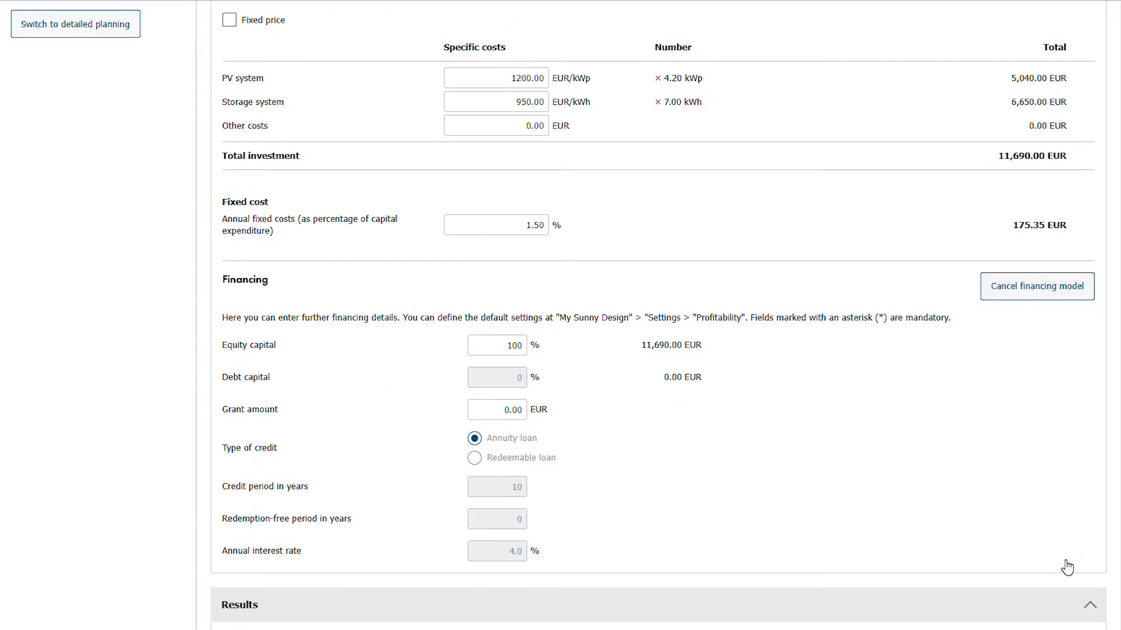
{"action": "scroll", "coordinate": [1067, 568], "scroll_direction": "up", "scroll_amount": 5}
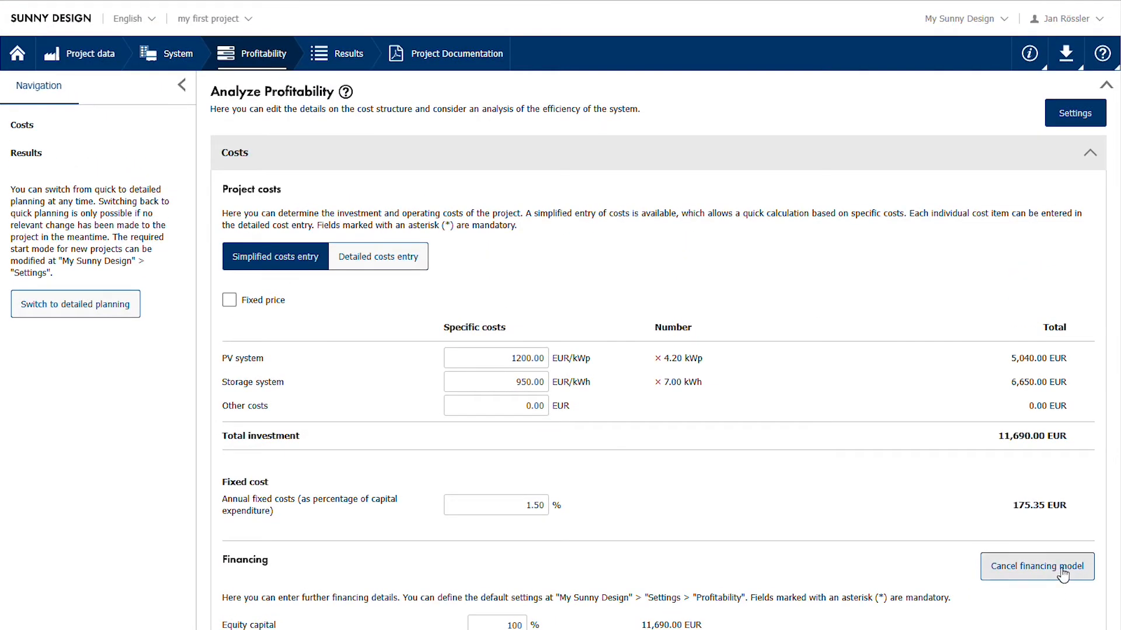
{"action": "left_click", "coordinate": [1062, 573]}
- Review the profitability results with the effective savings chart and view the tariff information
{"action": "scroll", "coordinate": [1061, 560], "scroll_direction": "down", "scroll_amount": 6}
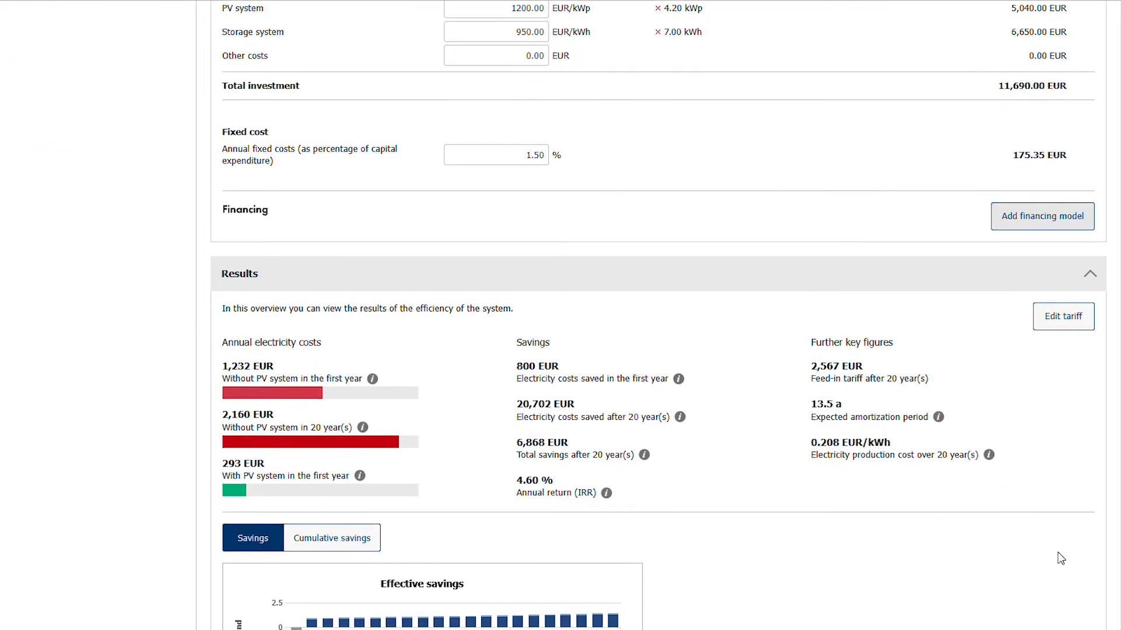
{"action": "scroll", "coordinate": [1043, 332], "scroll_direction": "down", "scroll_amount": 3}
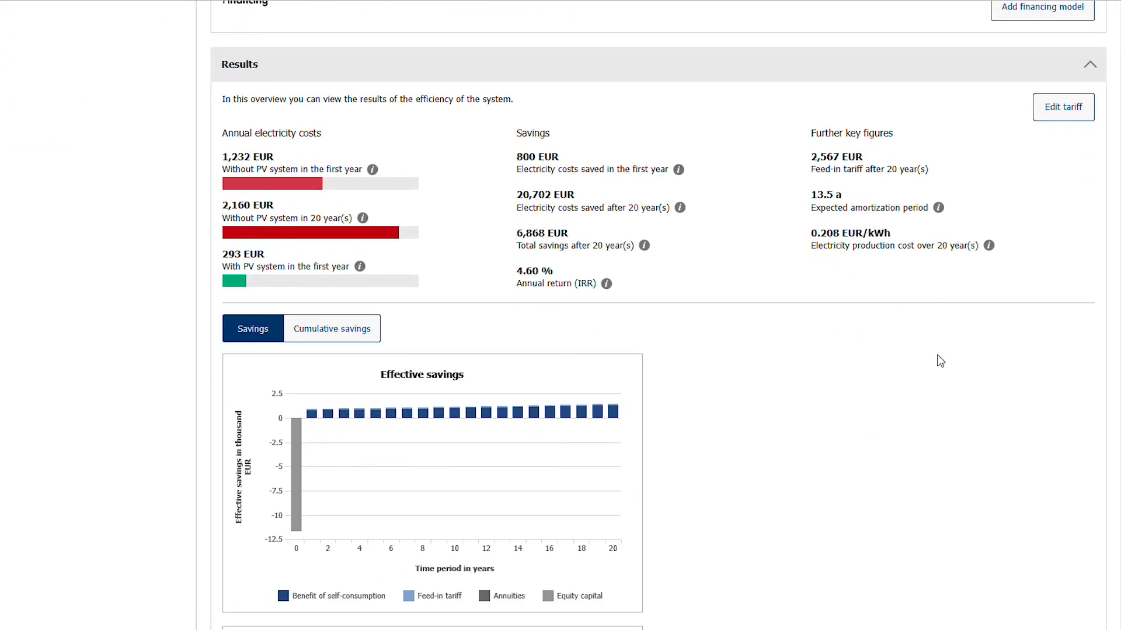
{"action": "left_click", "coordinate": [1039, 111]}
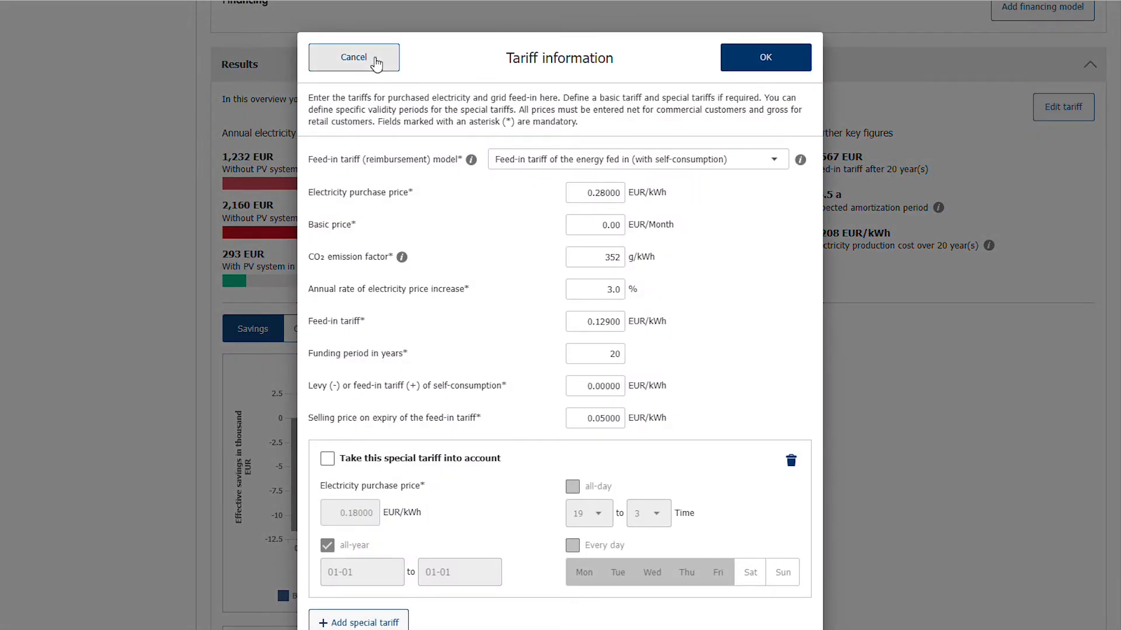
{"action": "left_click", "coordinate": [375, 62]}
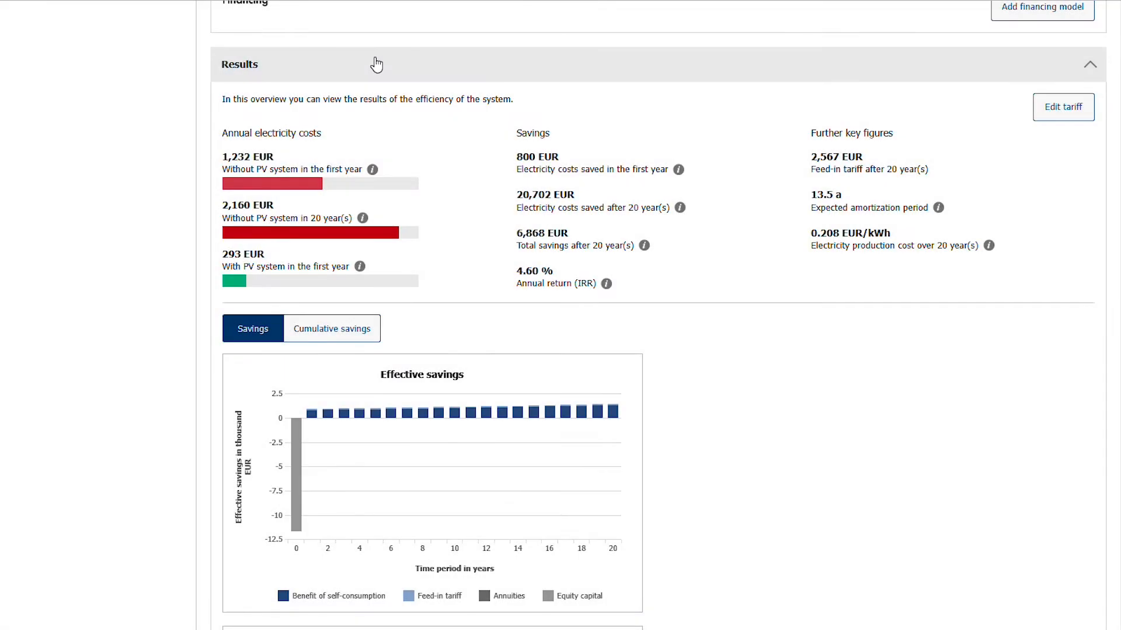
{"action": "scroll", "coordinate": [376, 62], "scroll_direction": "down", "scroll_amount": 1}
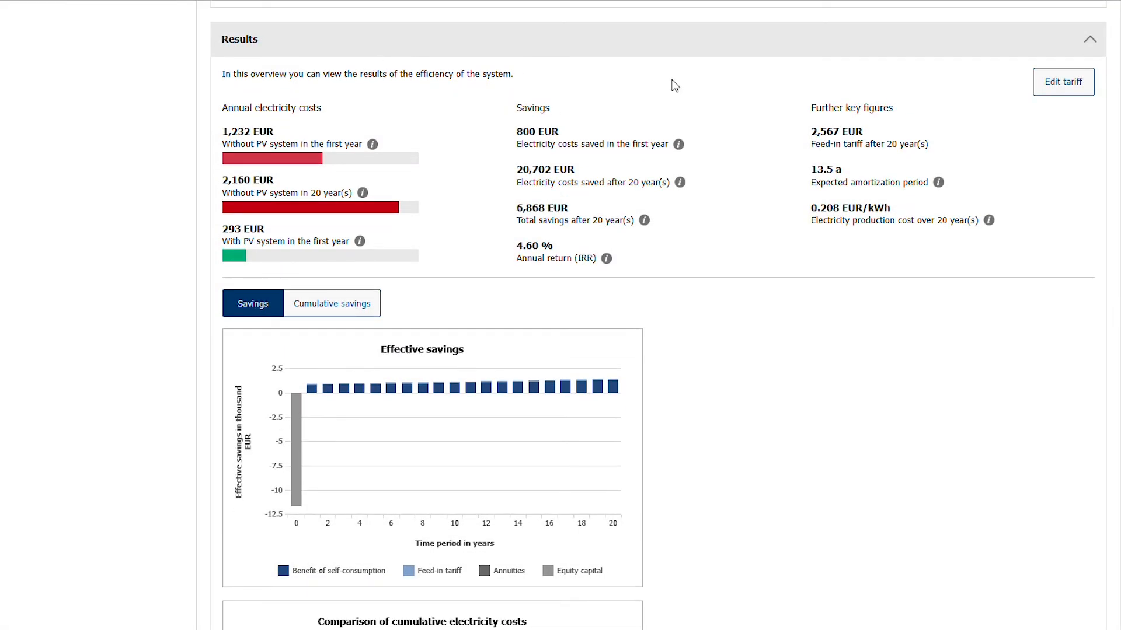
- Open the project results and examine the system overview, energy distribution, monthly energy yield, costs and key figures
{"action": "scroll", "coordinate": [672, 80], "scroll_direction": "up", "scroll_amount": 10}
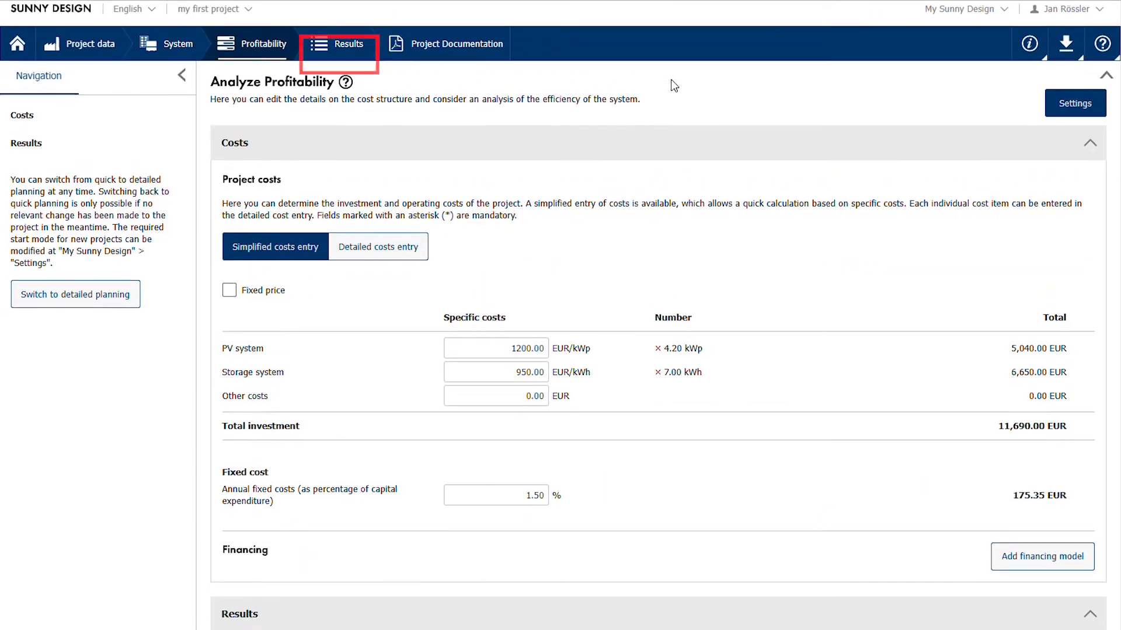
{"action": "left_click", "coordinate": [349, 56]}
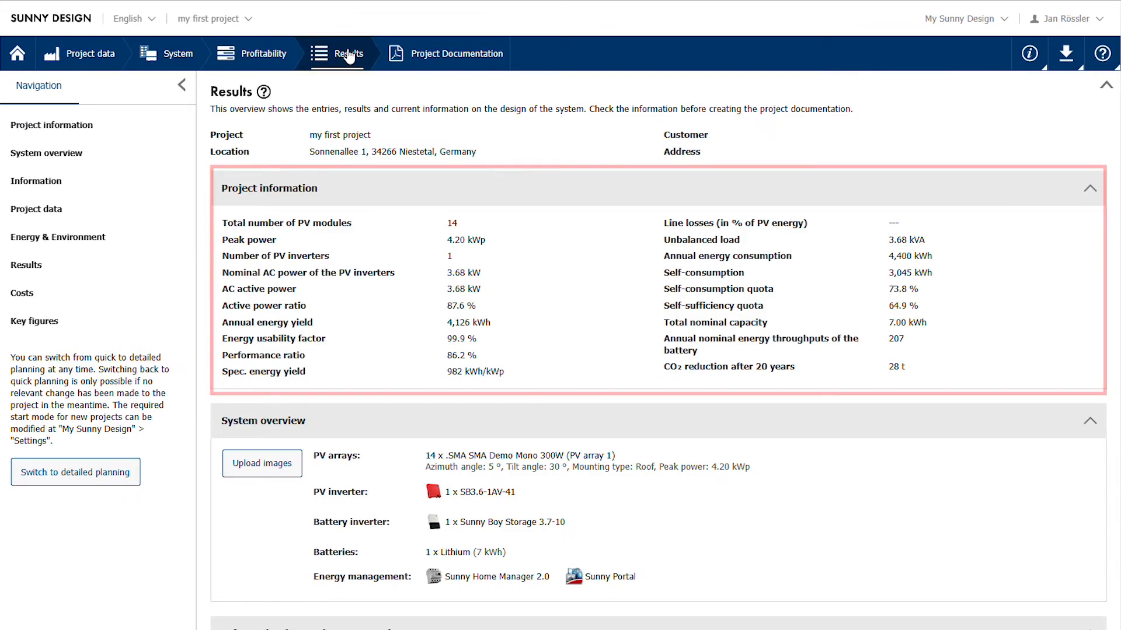
{"action": "scroll", "coordinate": [348, 55], "scroll_direction": "down", "scroll_amount": 5}
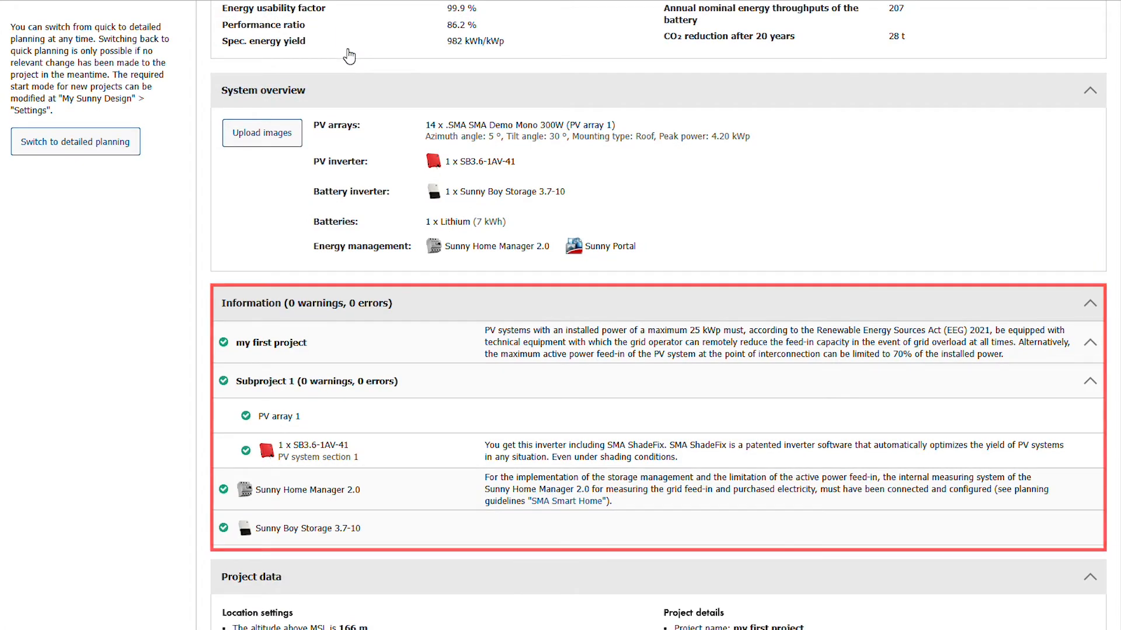
{"action": "scroll", "coordinate": [349, 56], "scroll_direction": "down", "scroll_amount": 7}
{"action": "scroll", "coordinate": [348, 48], "scroll_direction": "down", "scroll_amount": 9}
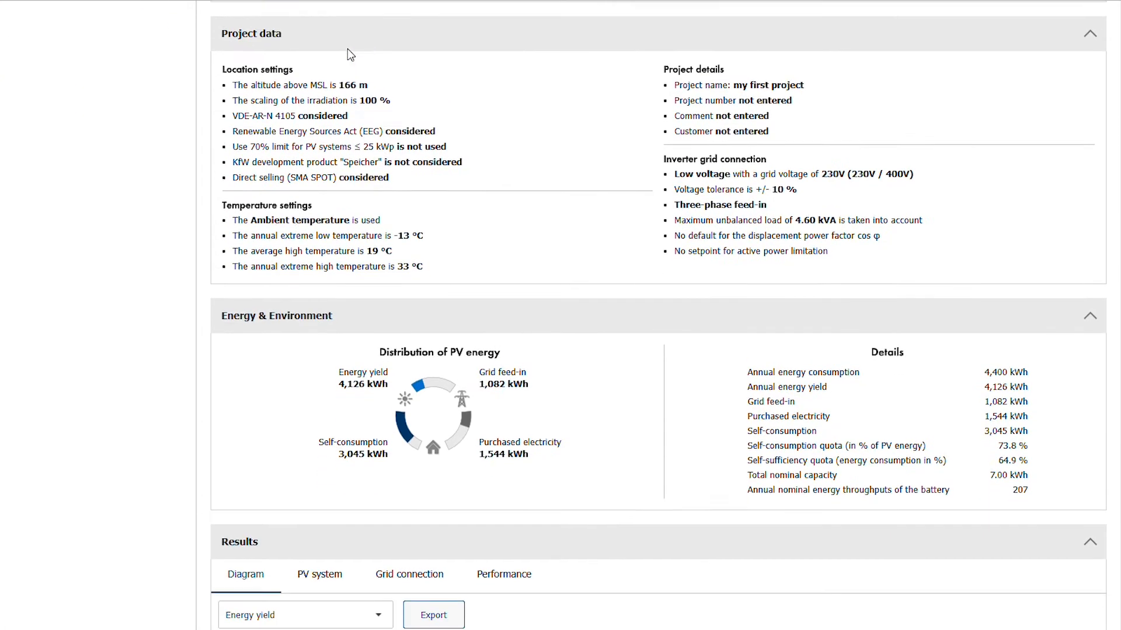
{"action": "scroll", "coordinate": [327, 155], "scroll_direction": "up", "scroll_amount": 1}
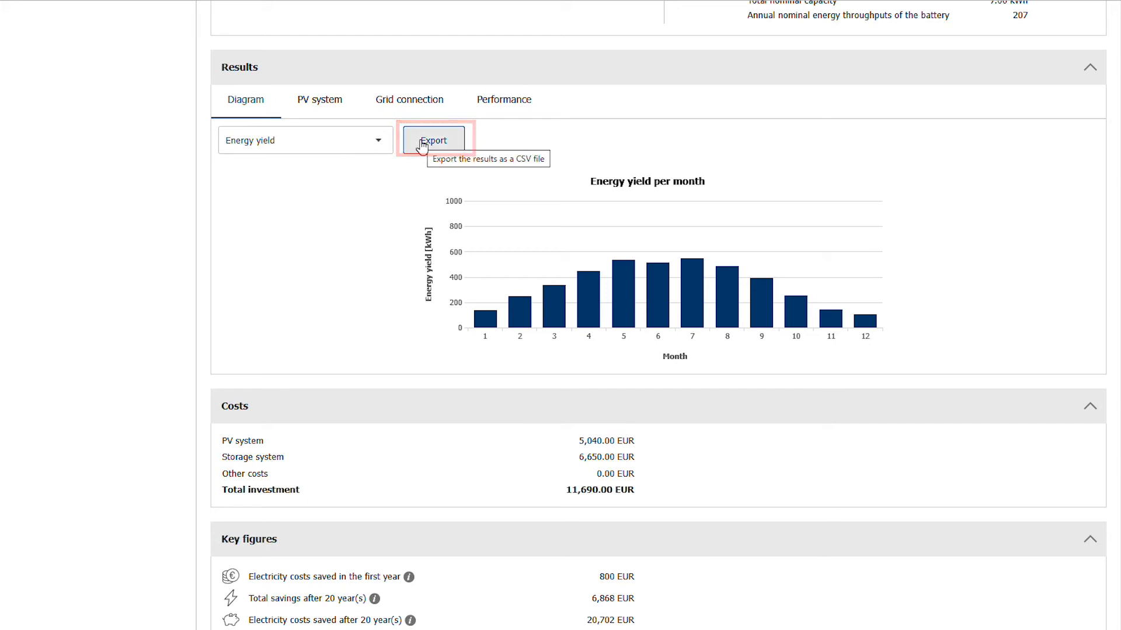
{"action": "scroll", "coordinate": [422, 146], "scroll_direction": "down", "scroll_amount": 2}
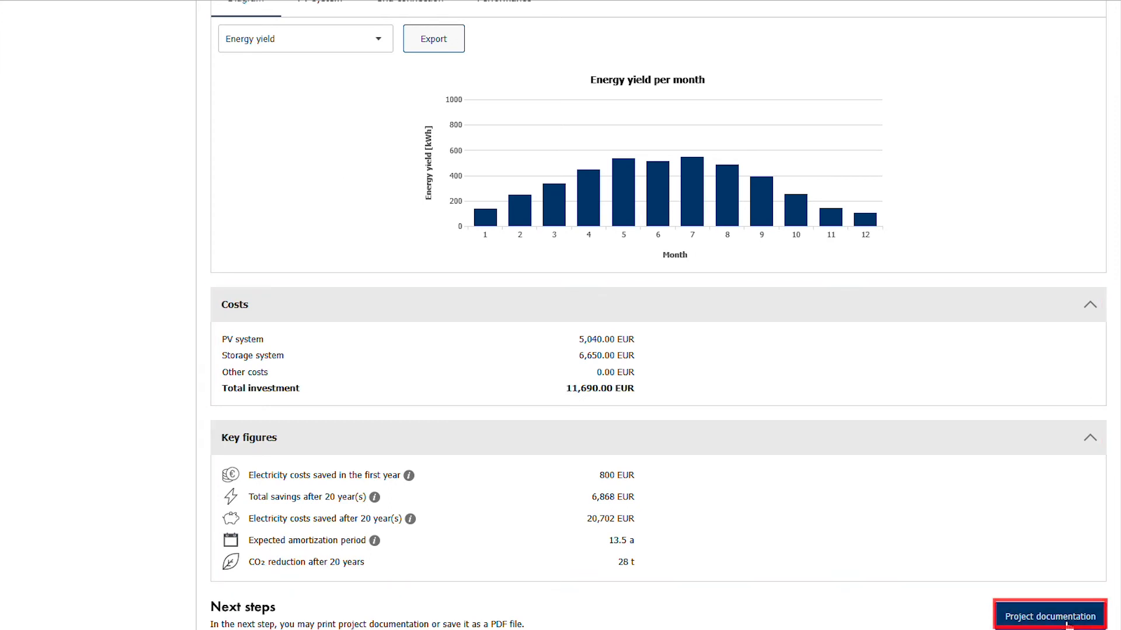
- Open the project documentation and examine the first preview page with the system overview, battery system and PV design data
{"action": "left_click", "coordinate": [1048, 617]}
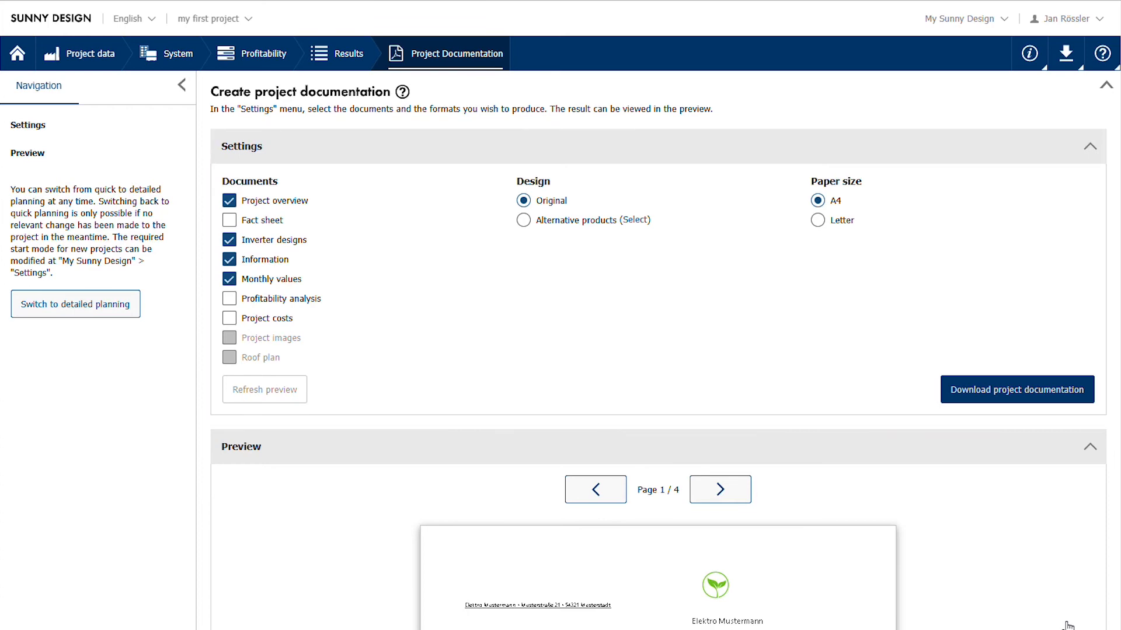
{"action": "scroll", "coordinate": [1056, 623], "scroll_direction": "down", "scroll_amount": 6}
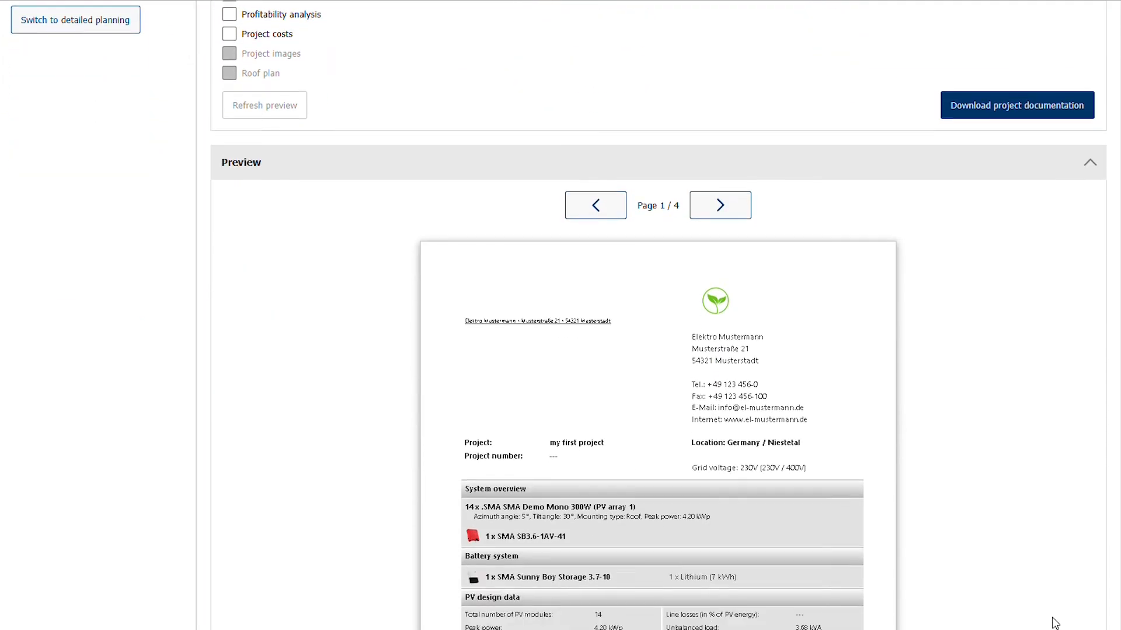
{"action": "scroll", "coordinate": [1056, 623], "scroll_direction": "down", "scroll_amount": 1}
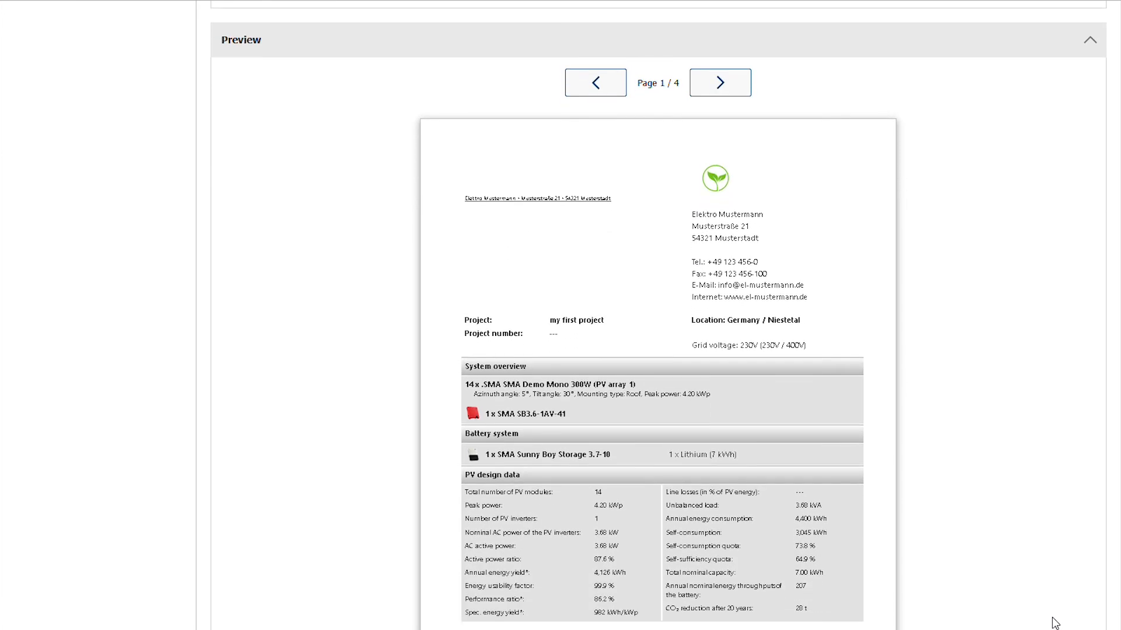
{"action": "scroll", "coordinate": [1055, 623], "scroll_direction": "down", "scroll_amount": 1}
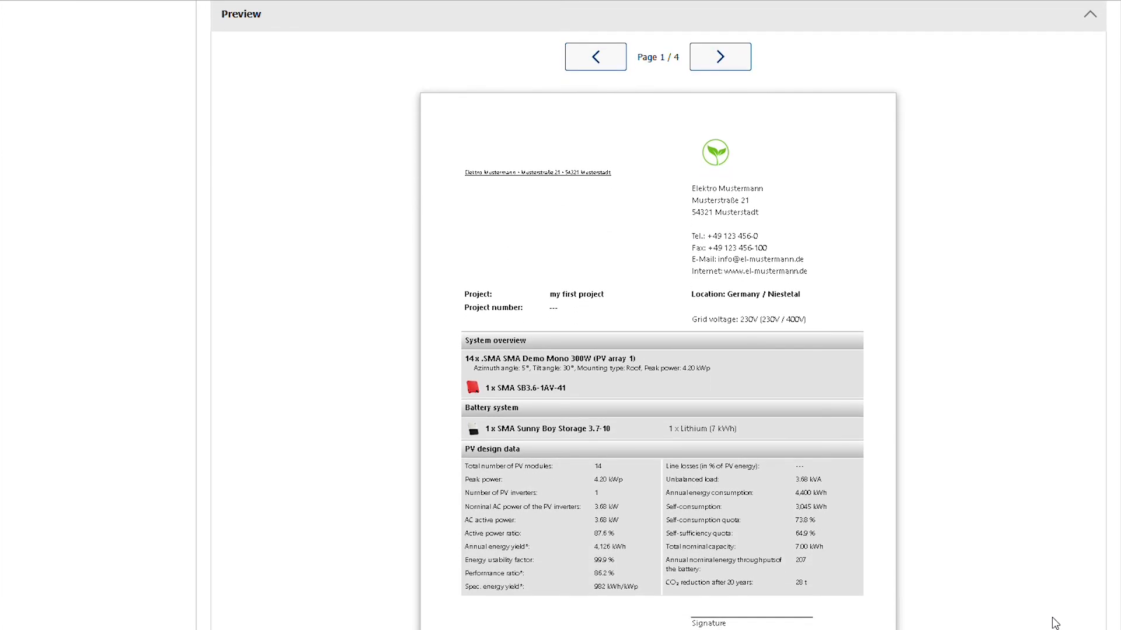
- Switch the project from quick planning to detailed planning
{"action": "scroll", "coordinate": [968, 621], "scroll_direction": "up", "scroll_amount": 7}
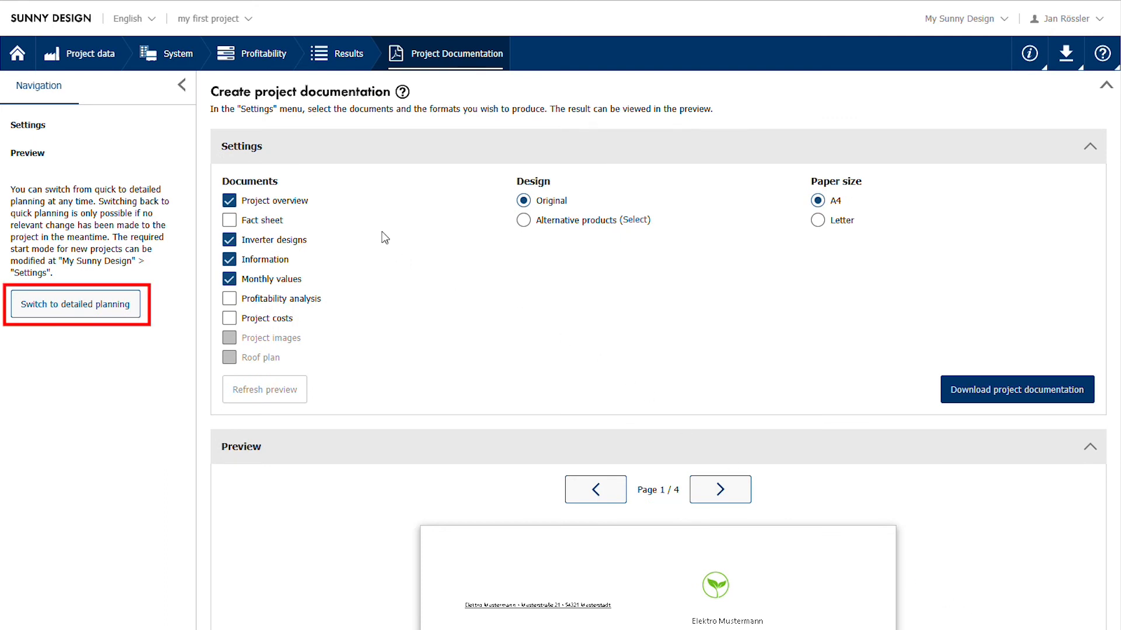
{"action": "left_click", "coordinate": [59, 302]}
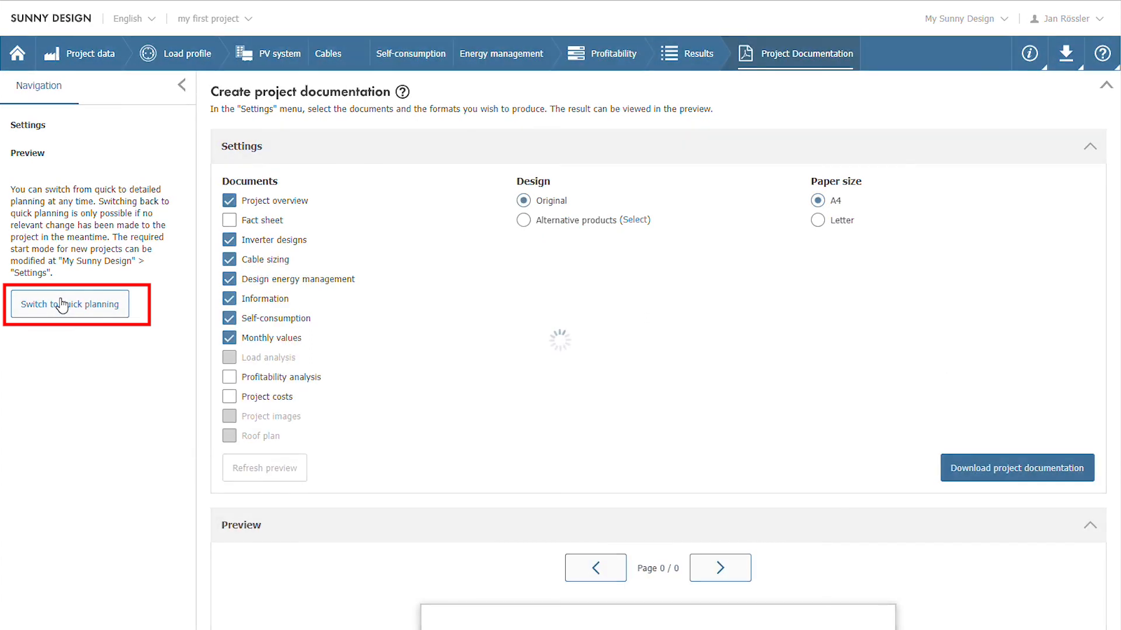